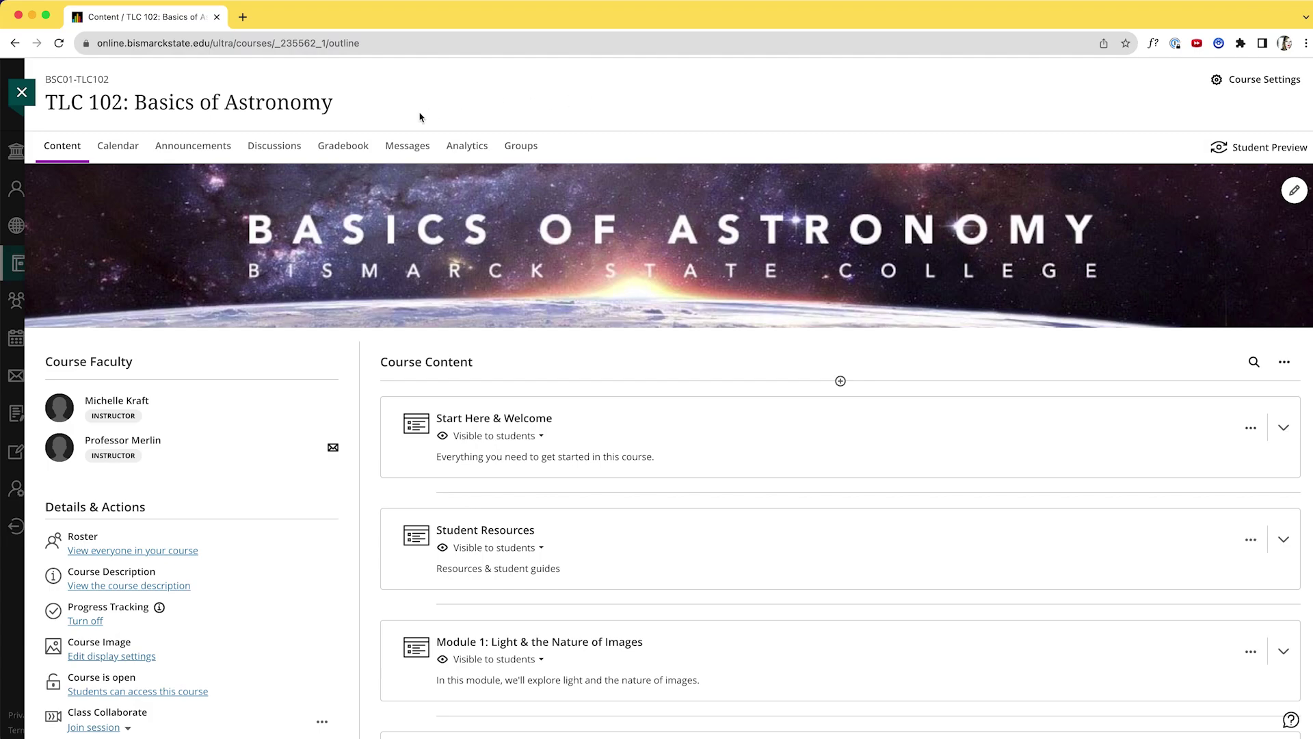
- Open the TLC 102: Basics of Astronomy gradebook, showing six students' grades
{"action": "left_click", "coordinate": [344, 148]}
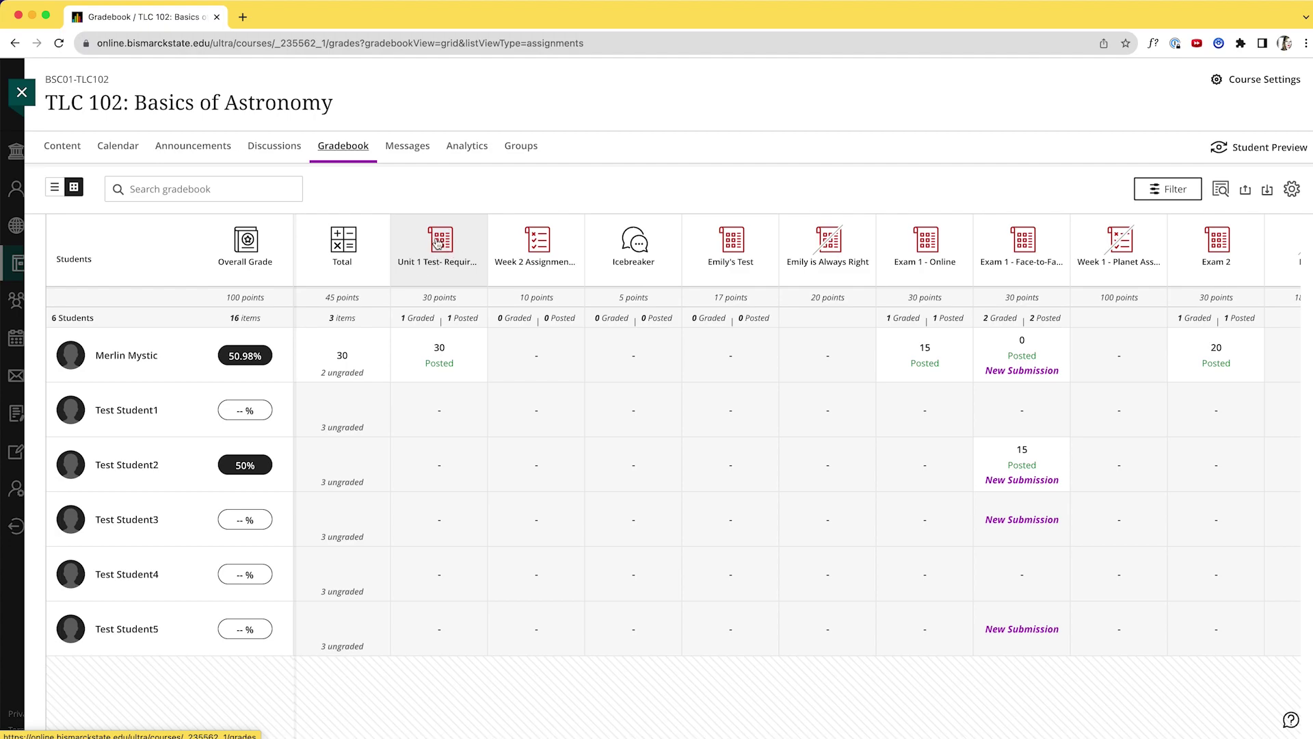
- Switch the gradebook to list view, open the Unit 1 Test, and tick the five No Submission students
{"action": "left_click", "coordinate": [55, 190]}
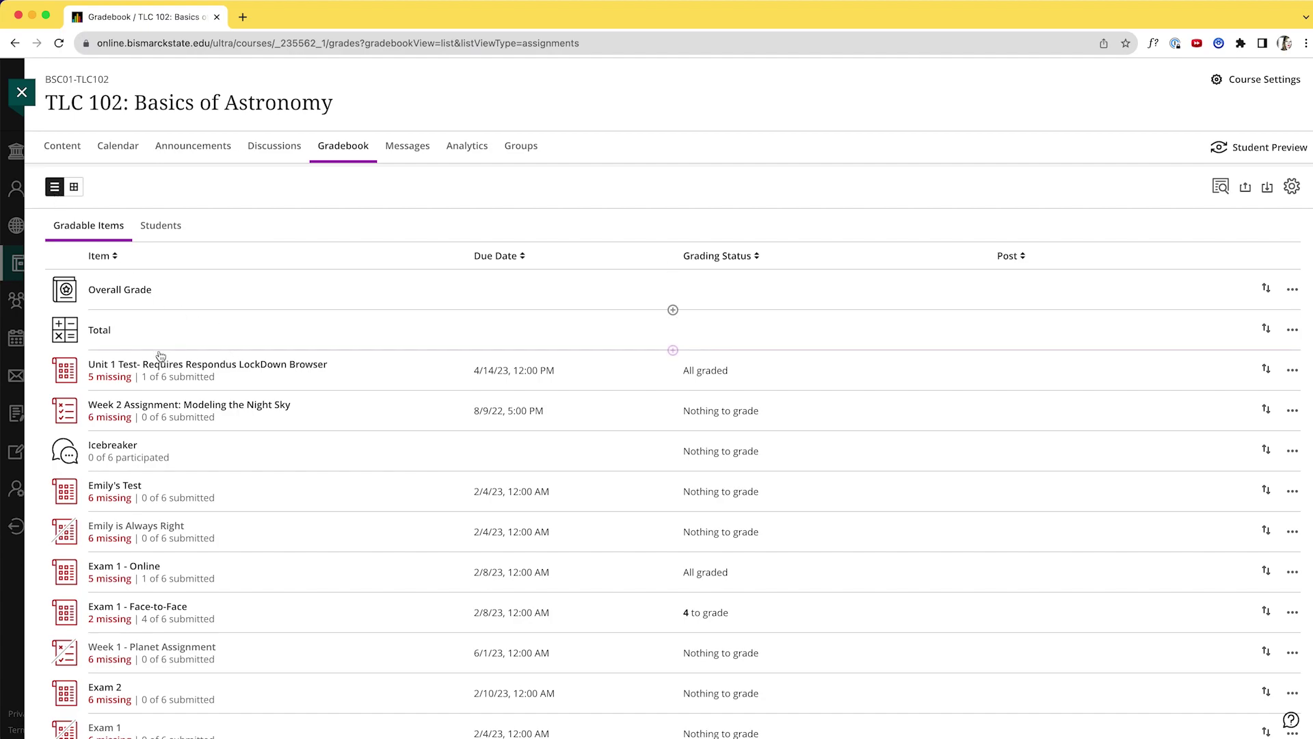
{"action": "left_click", "coordinate": [307, 367]}
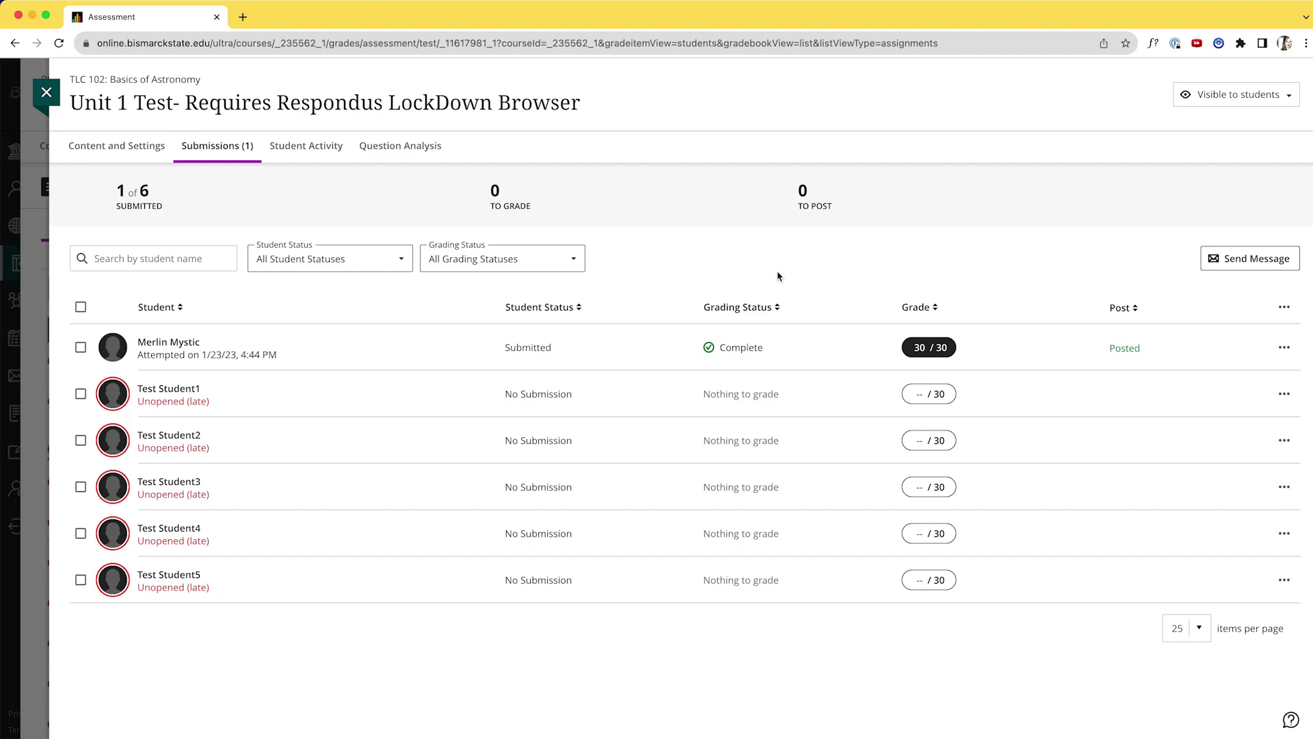
{"action": "left_click", "coordinate": [80, 395]}
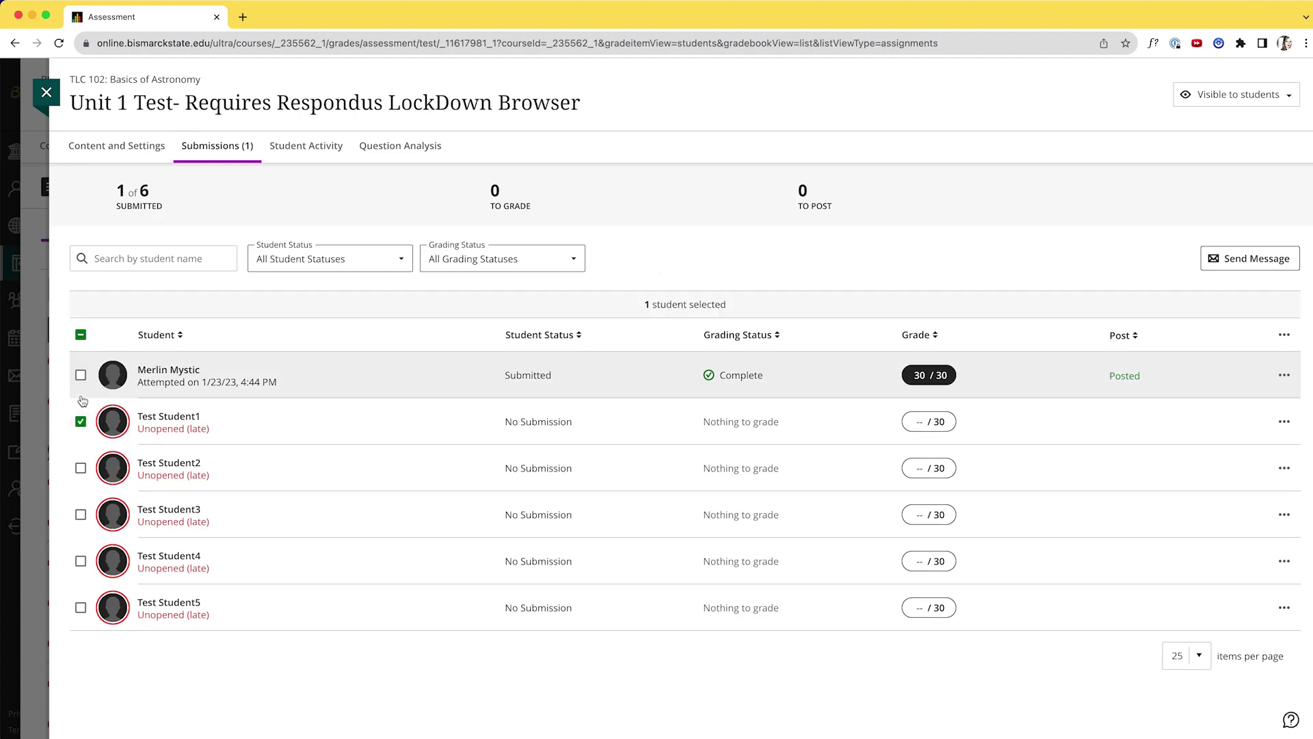
{"action": "left_click", "coordinate": [80, 514], "text": "shift"}
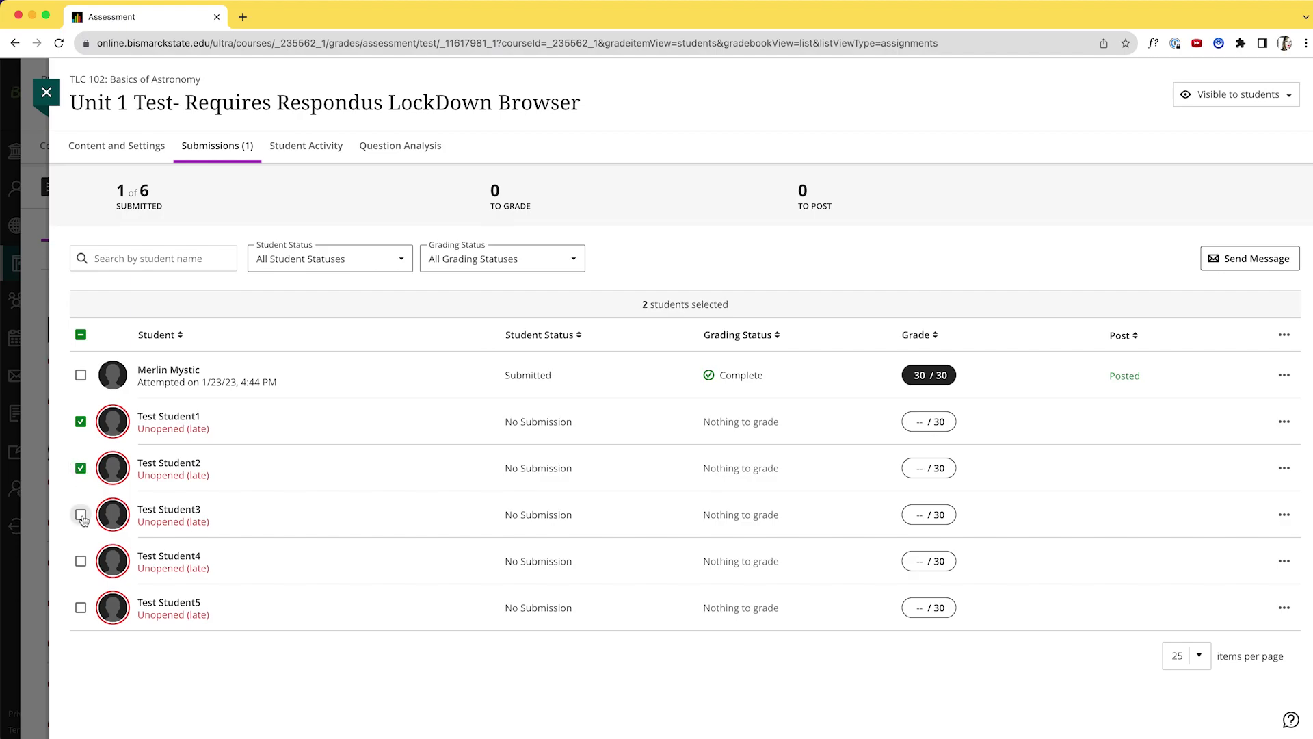
{"action": "left_click", "coordinate": [81, 608]}
- Start a message to the selected students and select the reminder text in the TextEdit note beside it
{"action": "left_click", "coordinate": [1234, 264]}
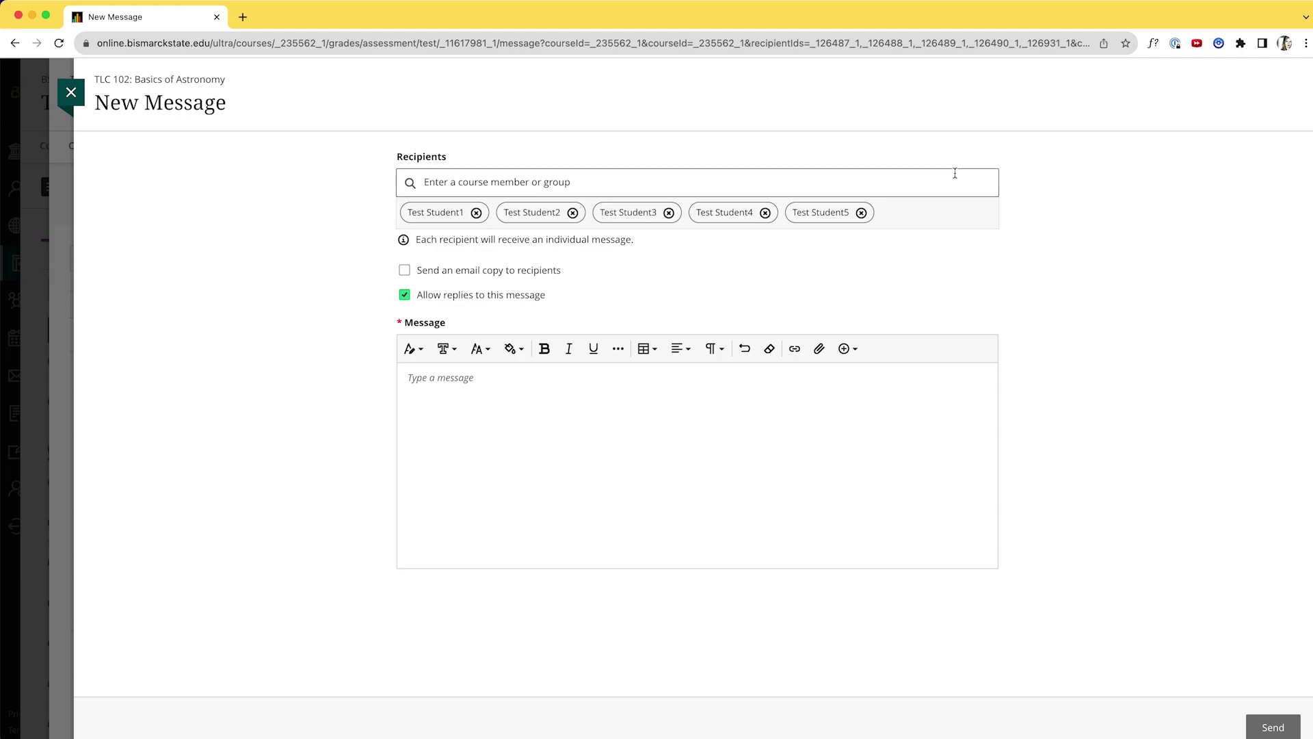
{"action": "left_click_drag", "start_coordinate": [479, 239], "coordinate": [636, 240]}
{"action": "left_click", "coordinate": [636, 244]}
{"action": "left_click_drag", "start_coordinate": [1312, 236], "coordinate": [1146, 333]}
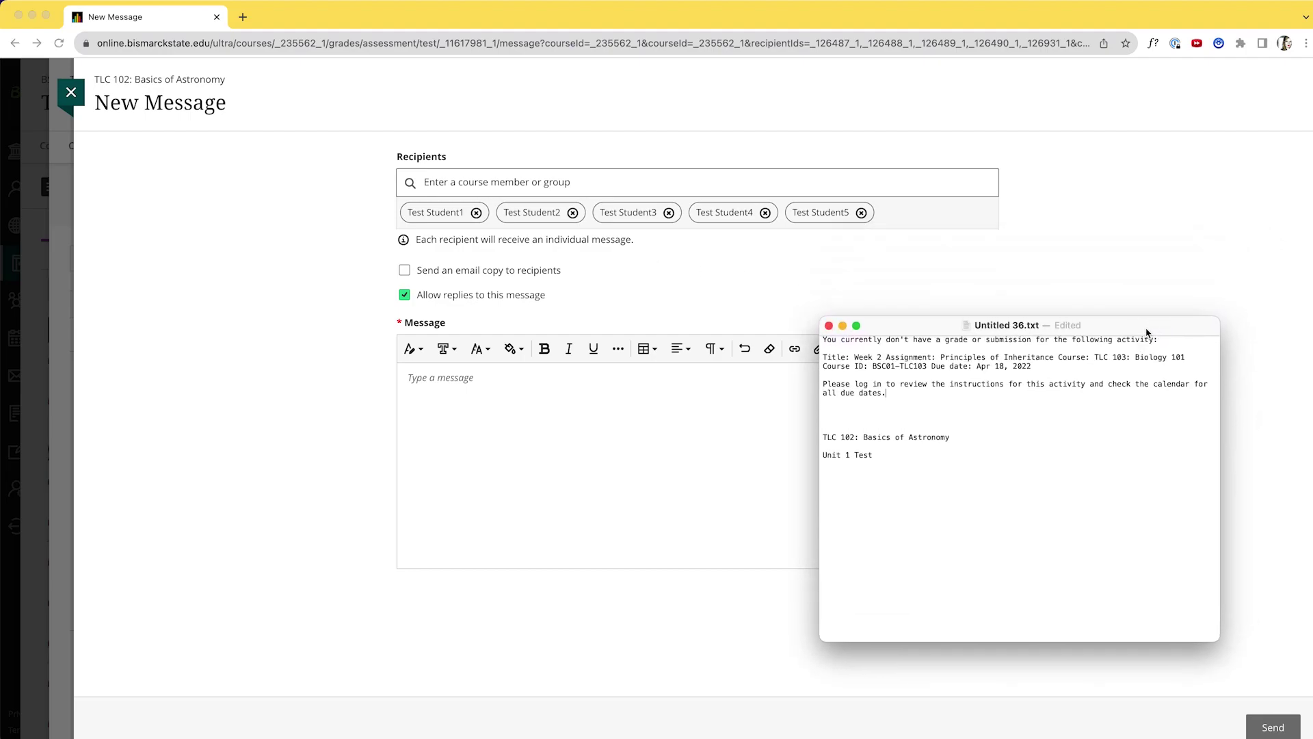
{"action": "left_click_drag", "start_coordinate": [885, 395], "coordinate": [1312, 326]}
{"action": "key", "text": "super+c"}
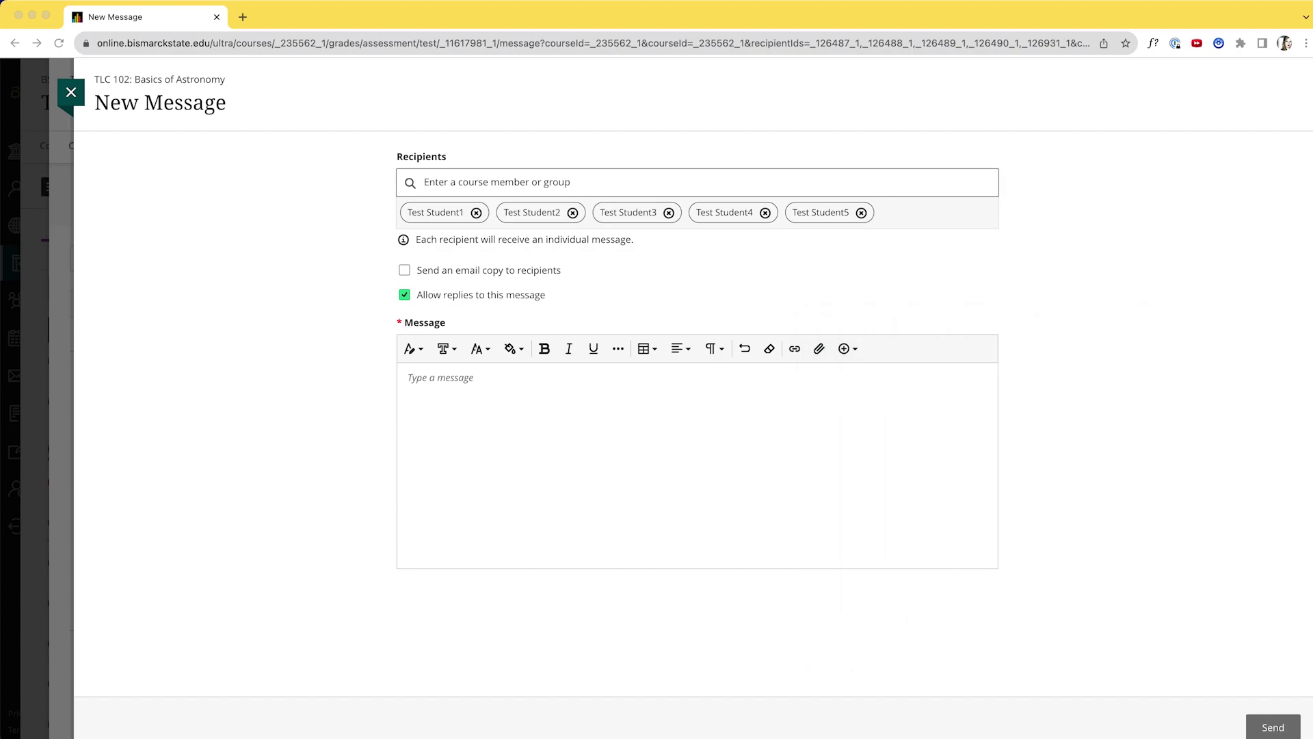
- Paste the reminder into the message body and select the old details after Title
{"action": "left_click", "coordinate": [498, 432]}
{"action": "key", "text": "super+v"}
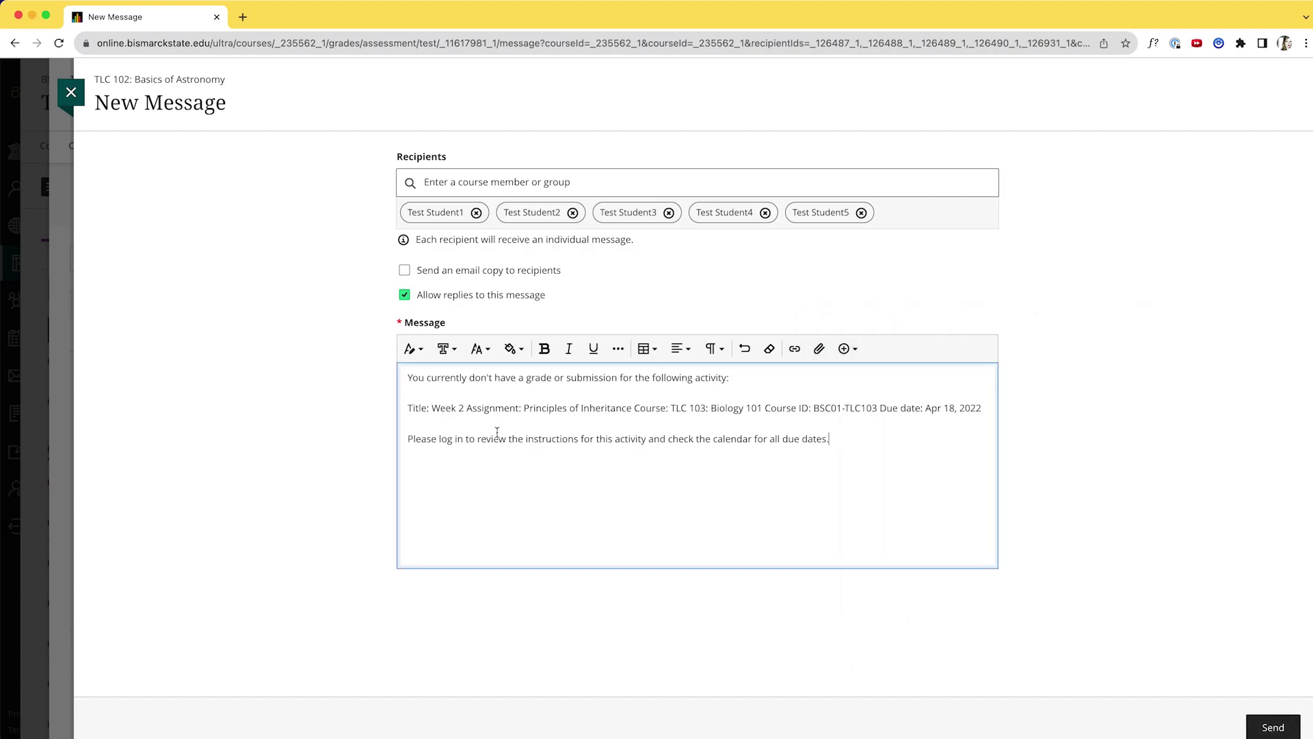
{"action": "left_click_drag", "start_coordinate": [431, 408], "coordinate": [984, 408]}
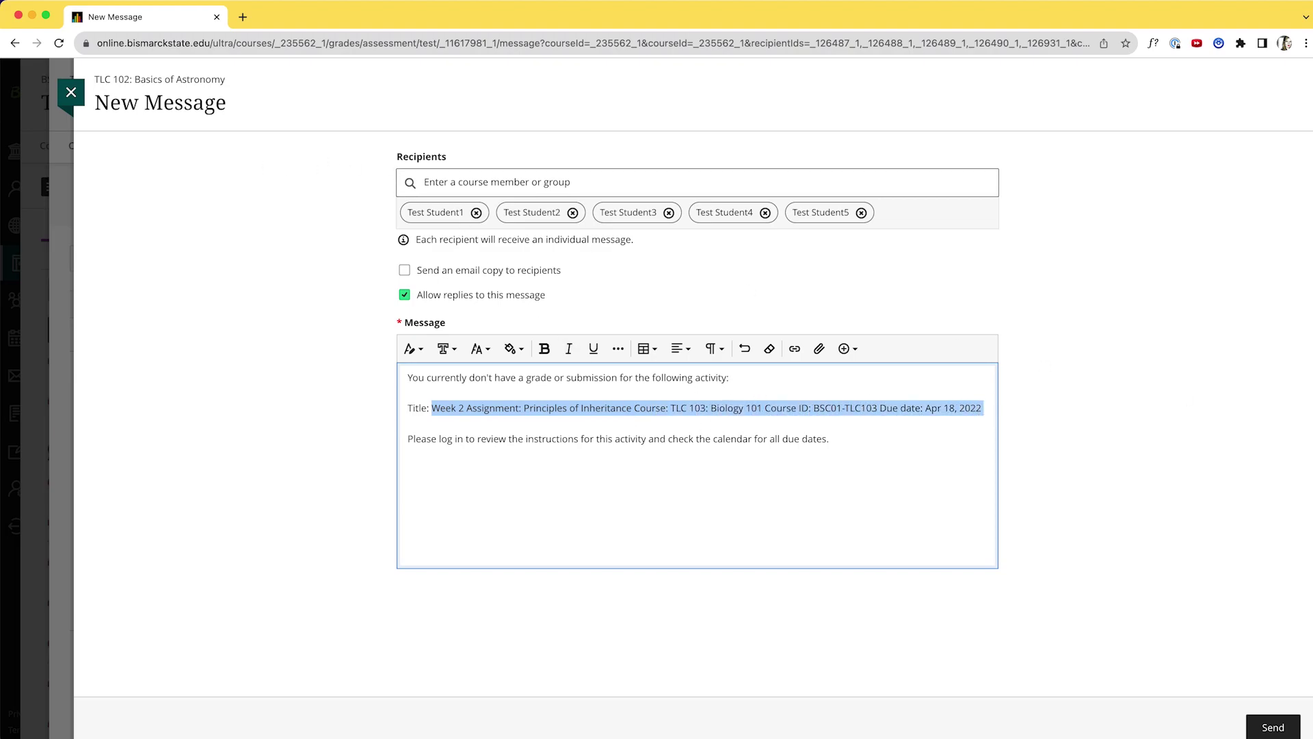
- Replace the Title details with 'TLC 102: Basics of Astronomy' and 'Unit 1 Test', then send the message
{"action": "key", "text": "super+Tab"}
{"action": "left_click_drag", "start_coordinate": [1026, 289], "coordinate": [1182, 311]}
{"action": "left_click_drag", "start_coordinate": [982, 424], "coordinate": [851, 424]}
{"action": "key", "text": "super+c"}
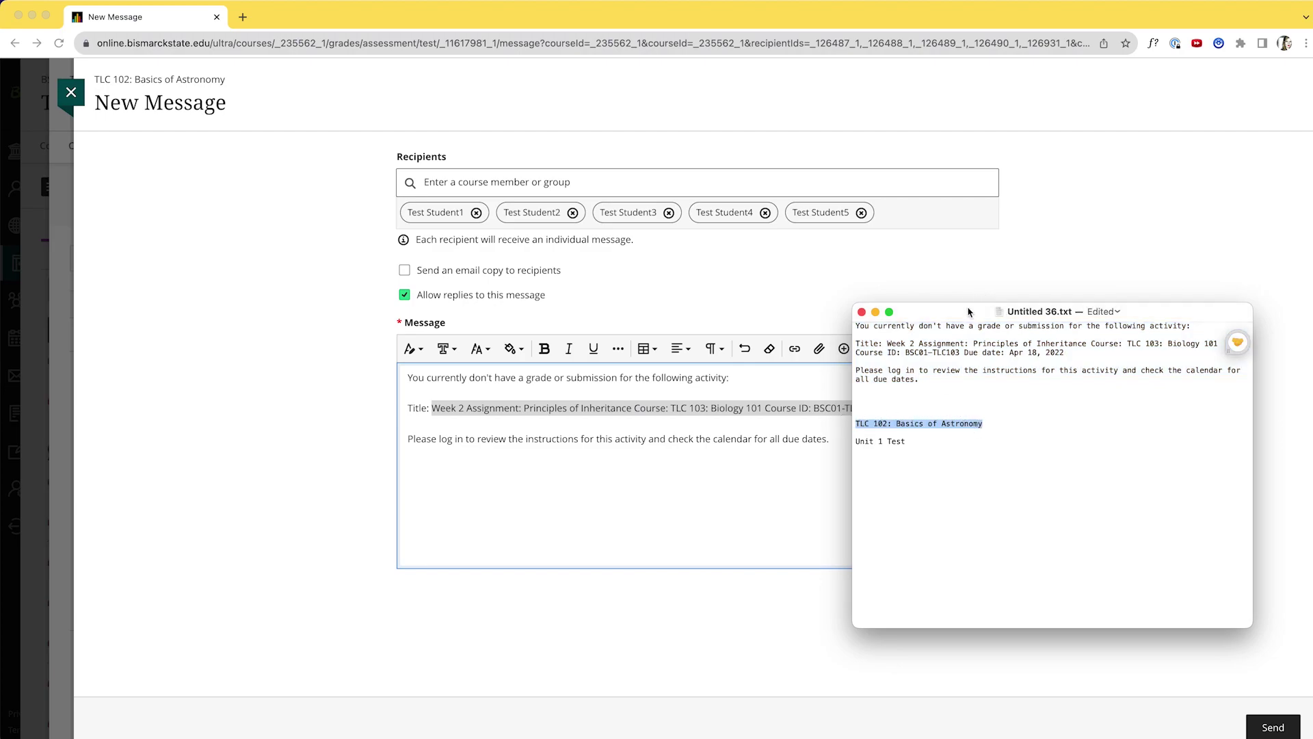
{"action": "key", "text": "super+Tab"}
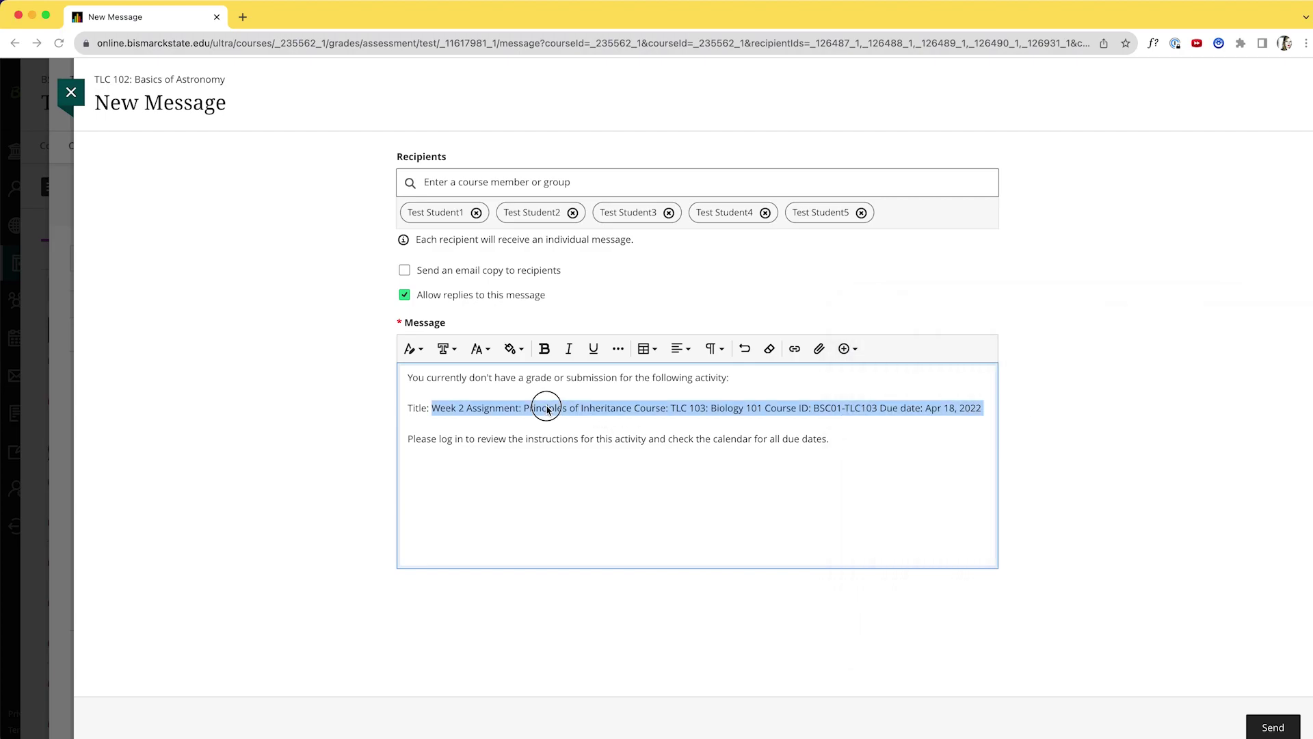
{"action": "key", "text": "super+v"}
{"action": "key", "text": "Return"}
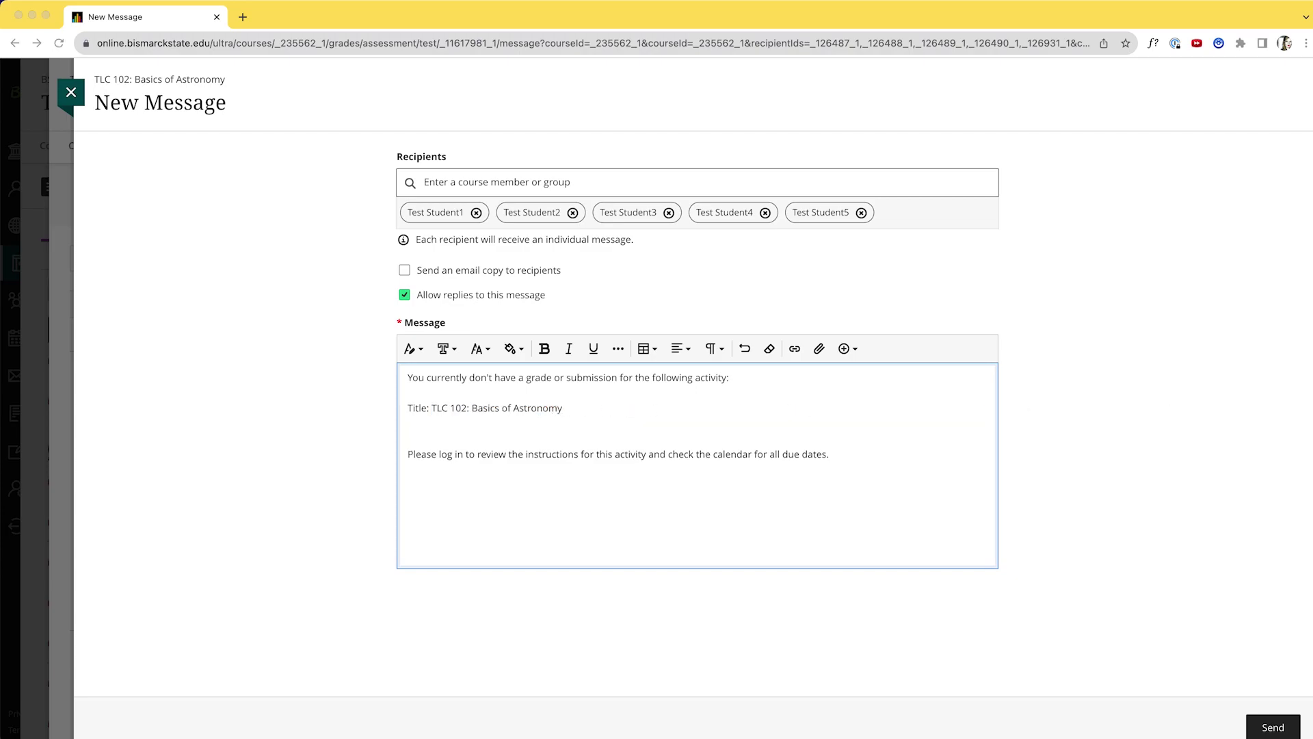
{"action": "left_click", "coordinate": [455, 419]}
{"action": "type", "text": "Unit 1 Test"}
{"action": "left_click", "coordinate": [1273, 726]}
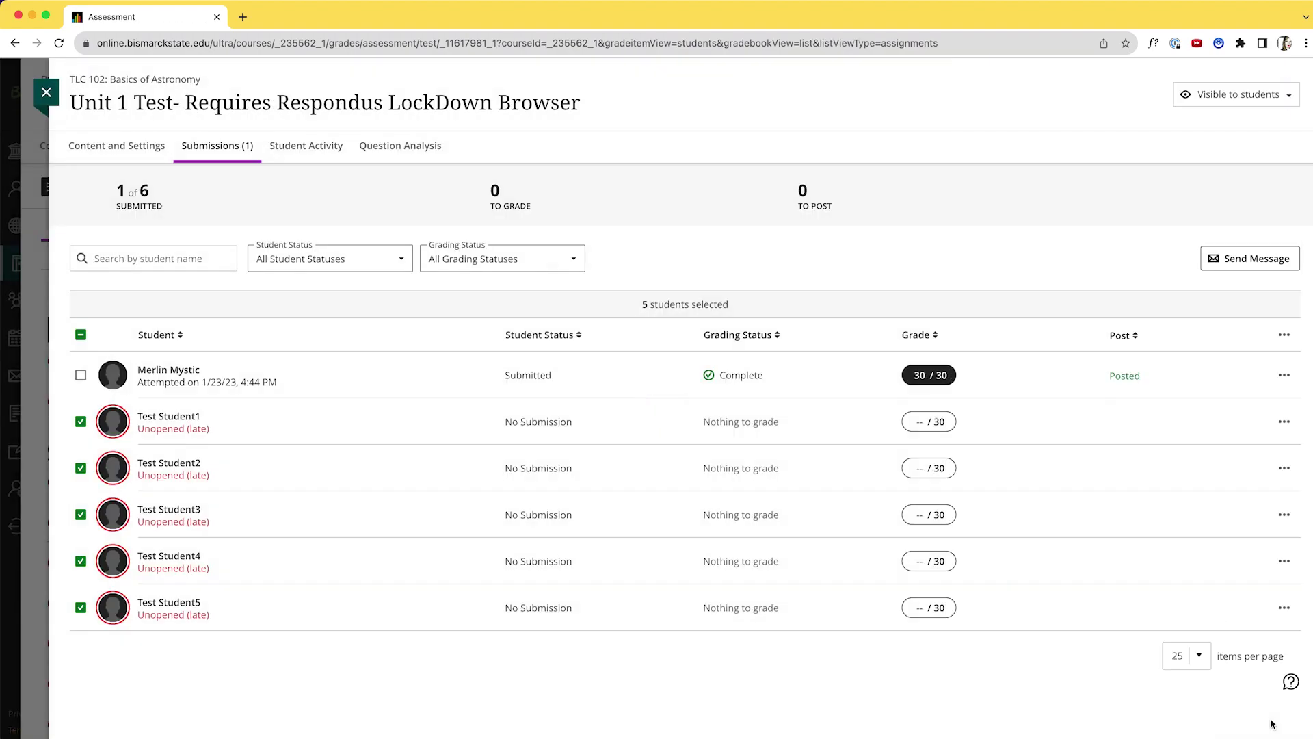
- Open Course Messages and check one of the five sent Unit 1 Test reminders
{"action": "left_click", "coordinate": [46, 93]}
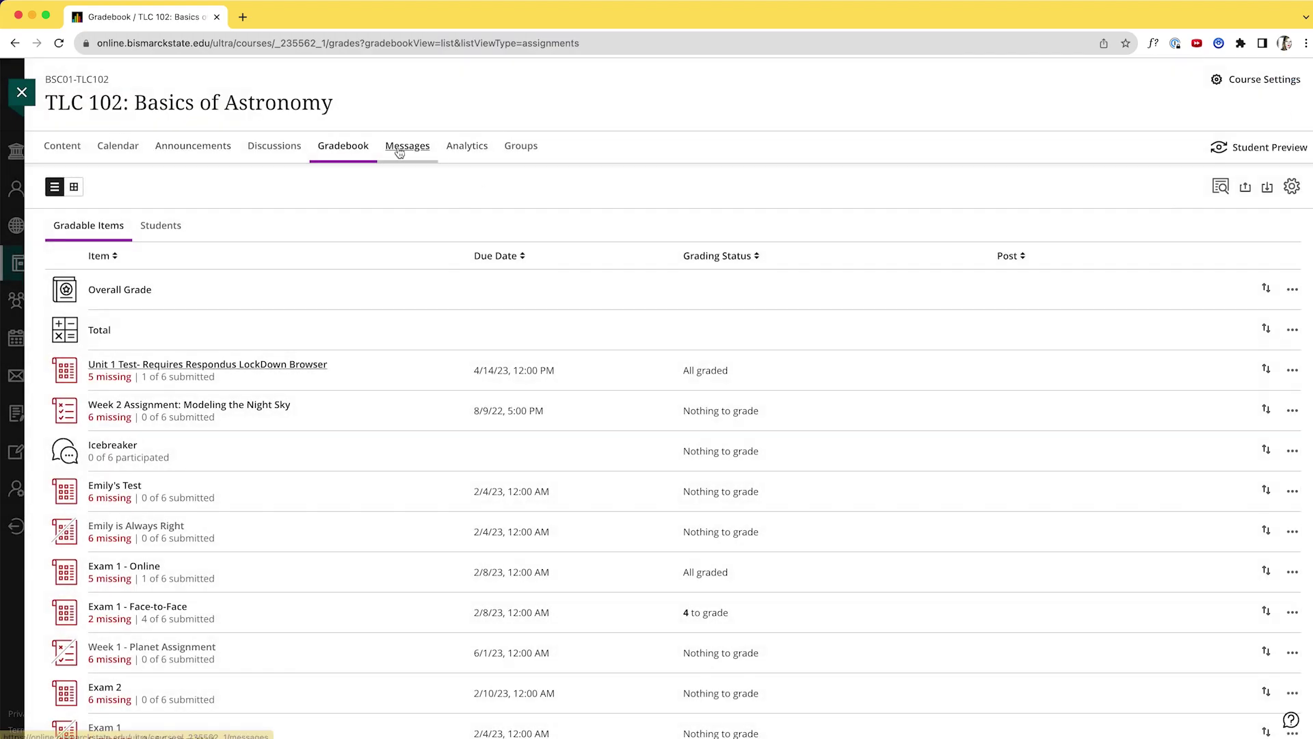
{"action": "left_click", "coordinate": [400, 152]}
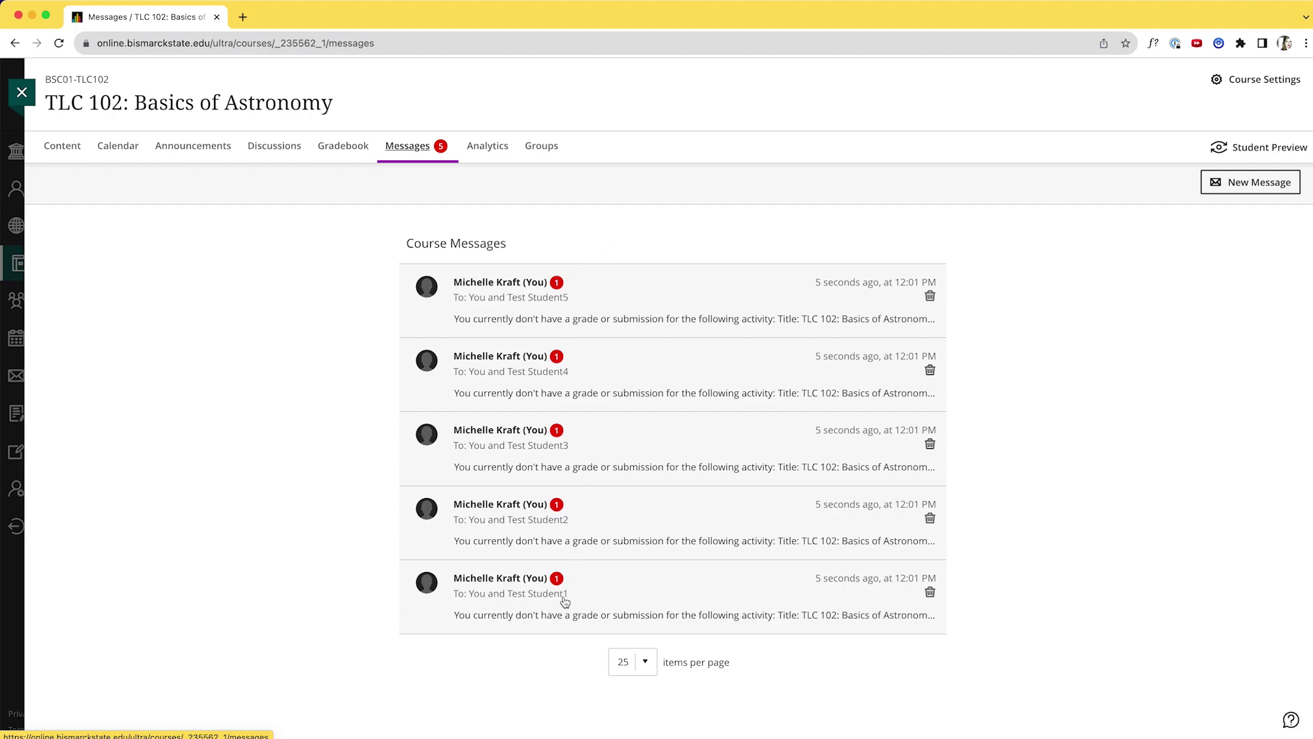
{"action": "left_click", "coordinate": [621, 578]}
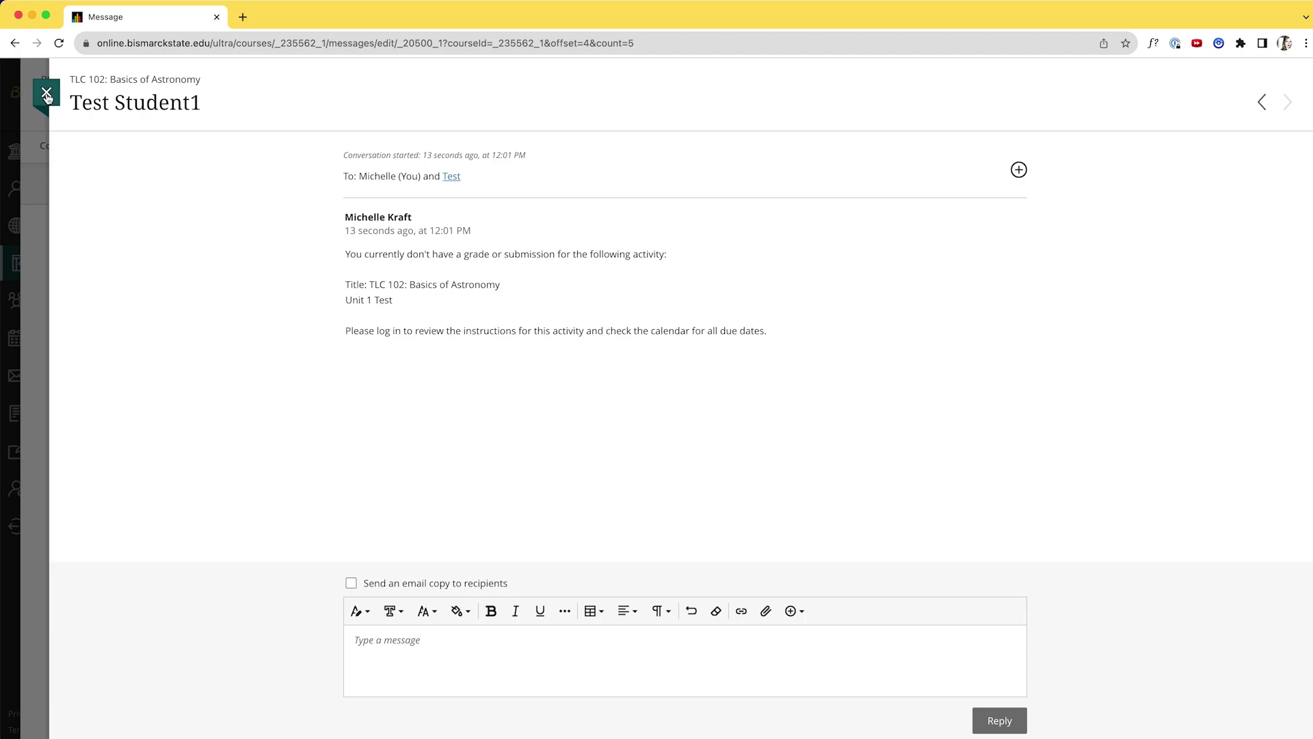
{"action": "left_click", "coordinate": [46, 94]}
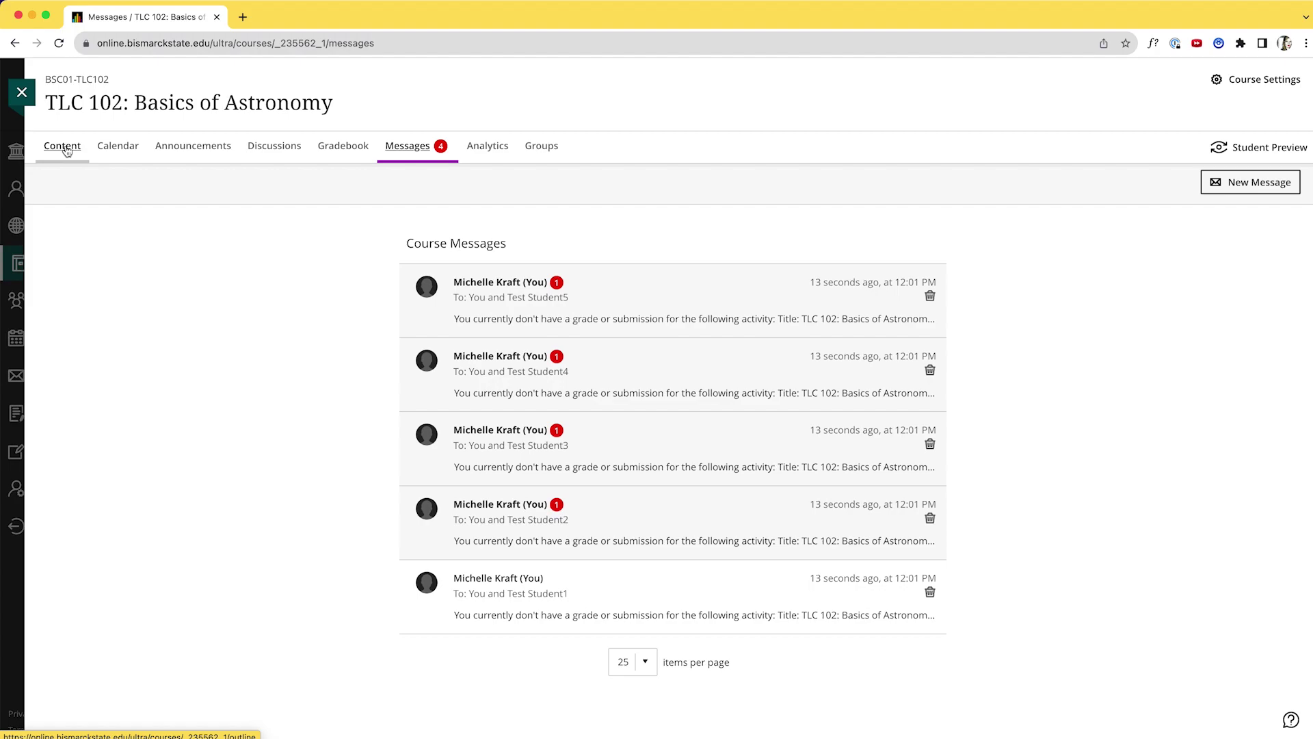
- Return to the TLC 102 course content and expand Module 1 to reveal the Unit 1 Test
{"action": "left_click", "coordinate": [67, 151]}
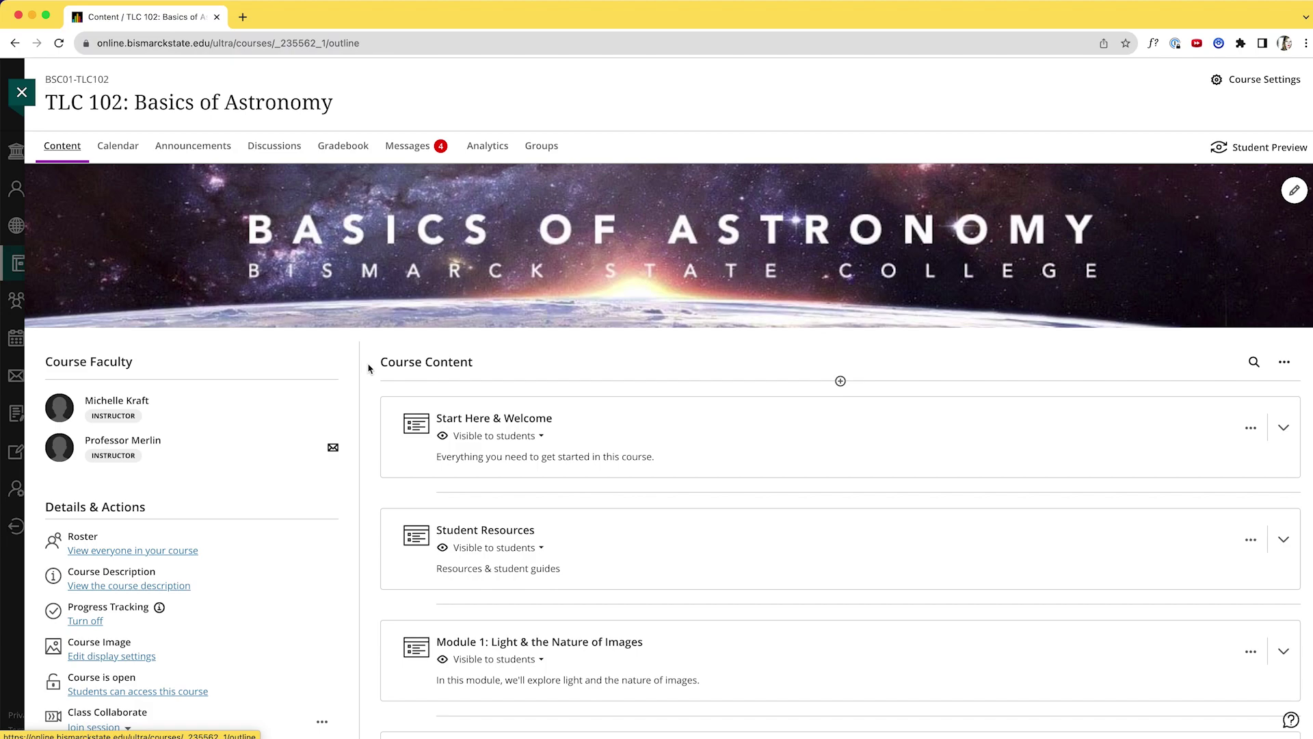
{"action": "scroll", "coordinate": [368, 369], "scroll_direction": "down", "scroll_amount": 1}
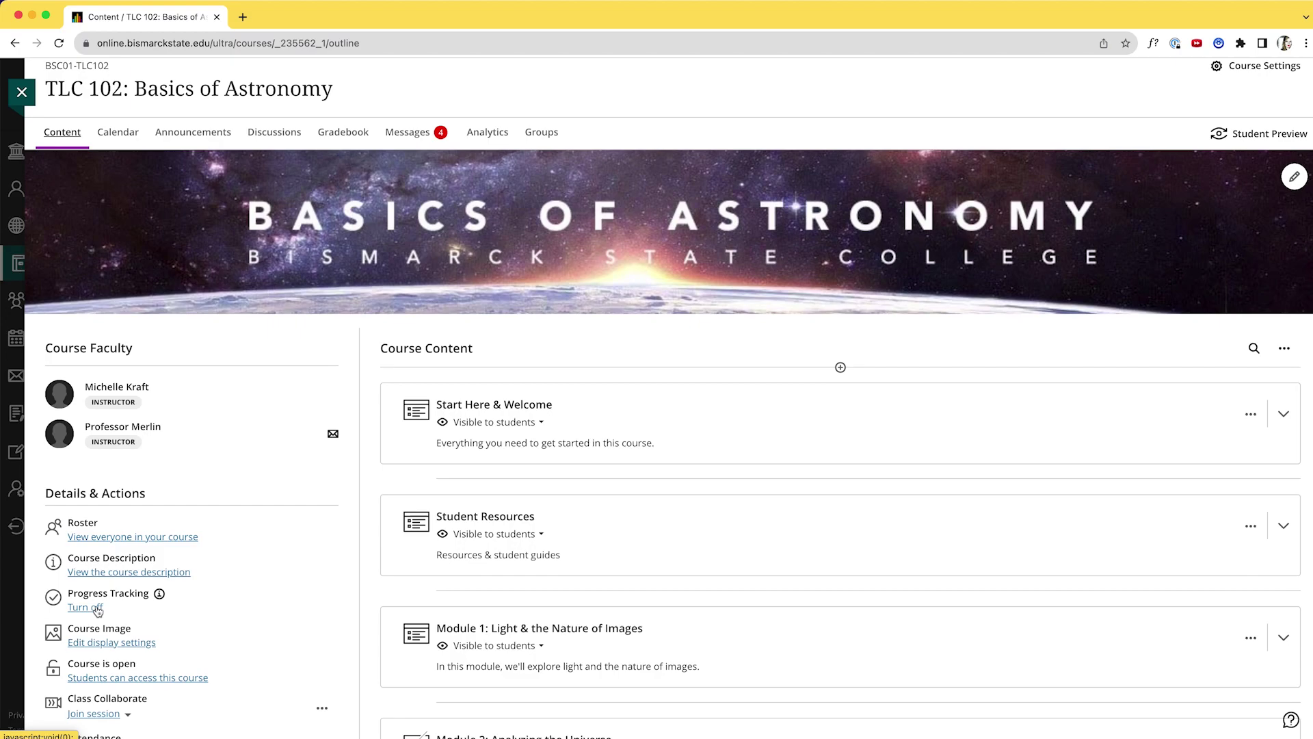
{"action": "scroll", "coordinate": [914, 643], "scroll_direction": "down", "scroll_amount": 3}
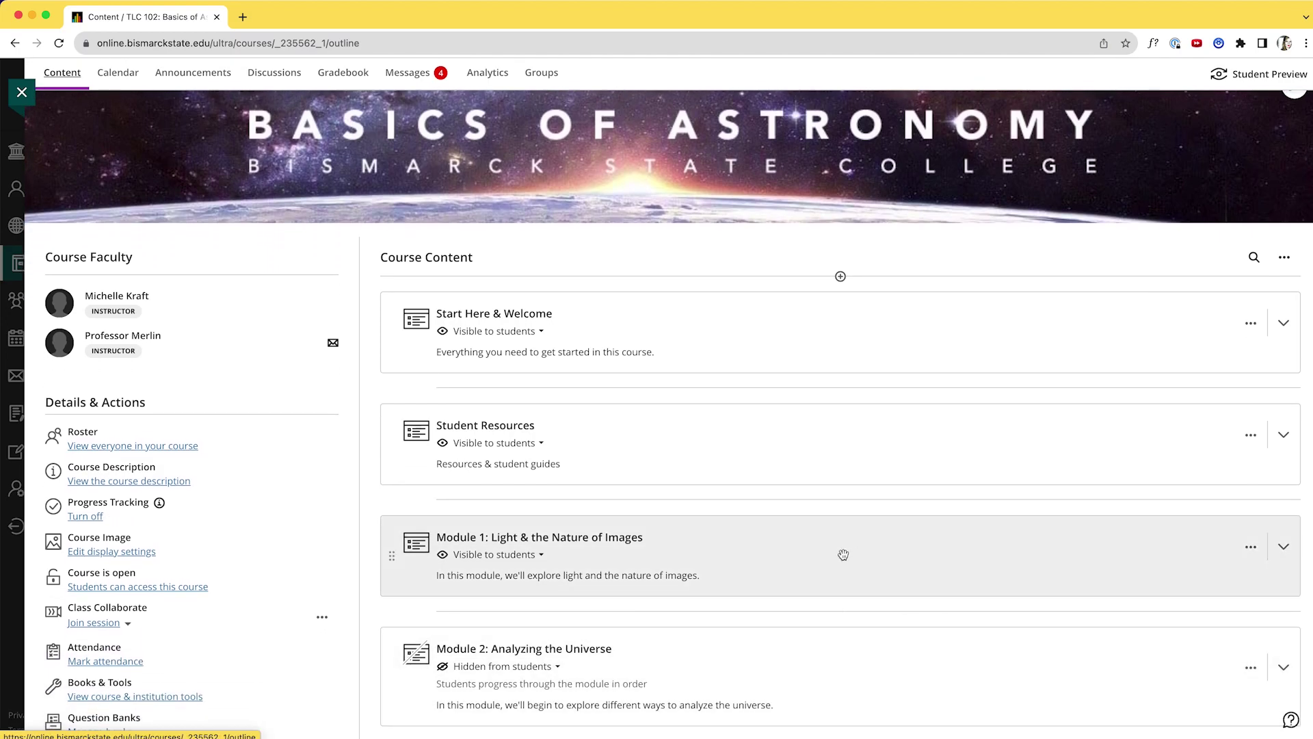
{"action": "left_click", "coordinate": [843, 554]}
{"action": "scroll", "coordinate": [846, 554], "scroll_direction": "down", "scroll_amount": 8}
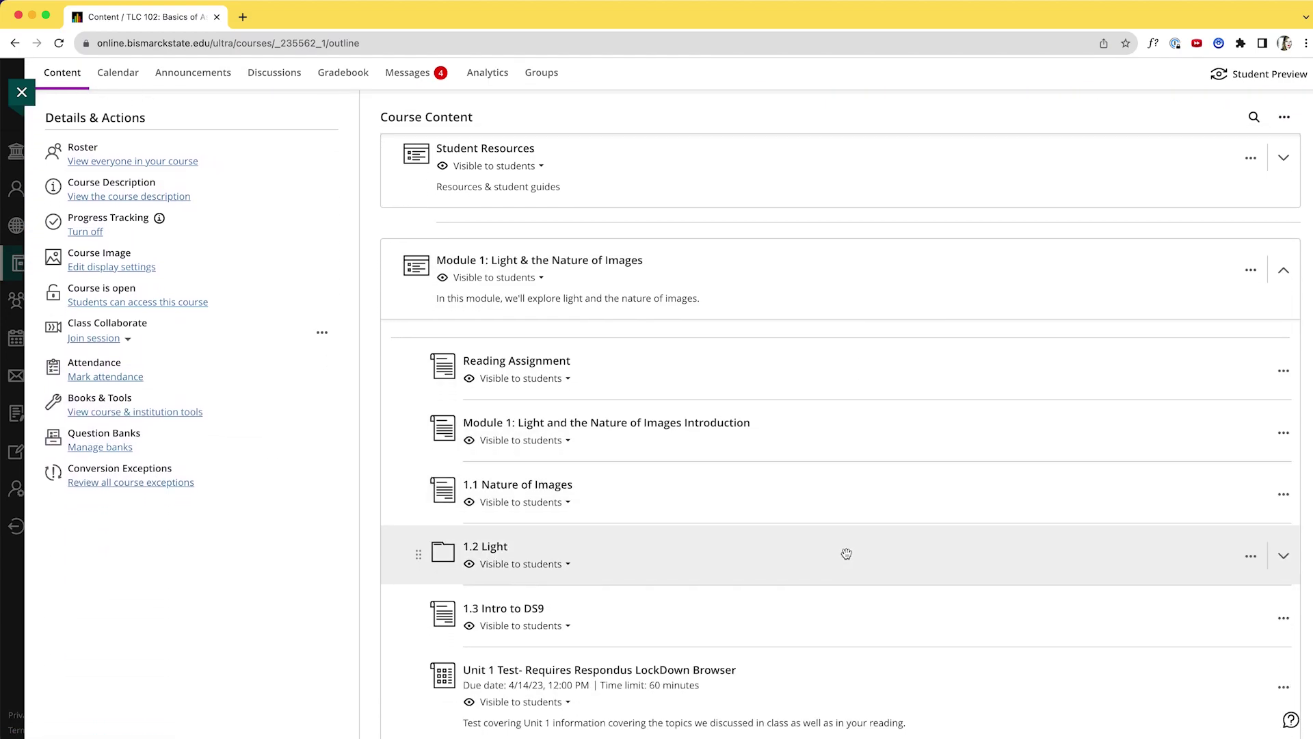
{"action": "scroll", "coordinate": [846, 551], "scroll_direction": "down", "scroll_amount": 5}
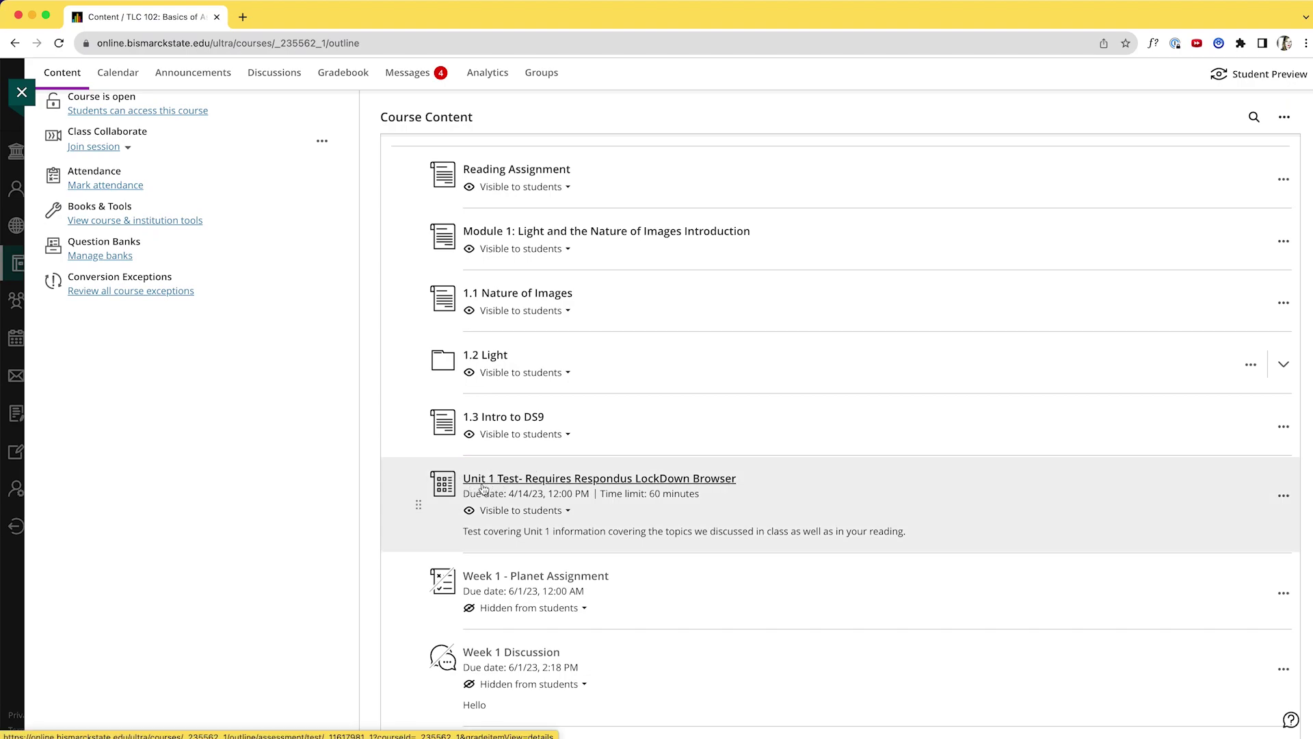
- Open the Unit 1 Test's Student Activity and review it: one graded 30/30, five late
{"action": "left_click", "coordinate": [1283, 497]}
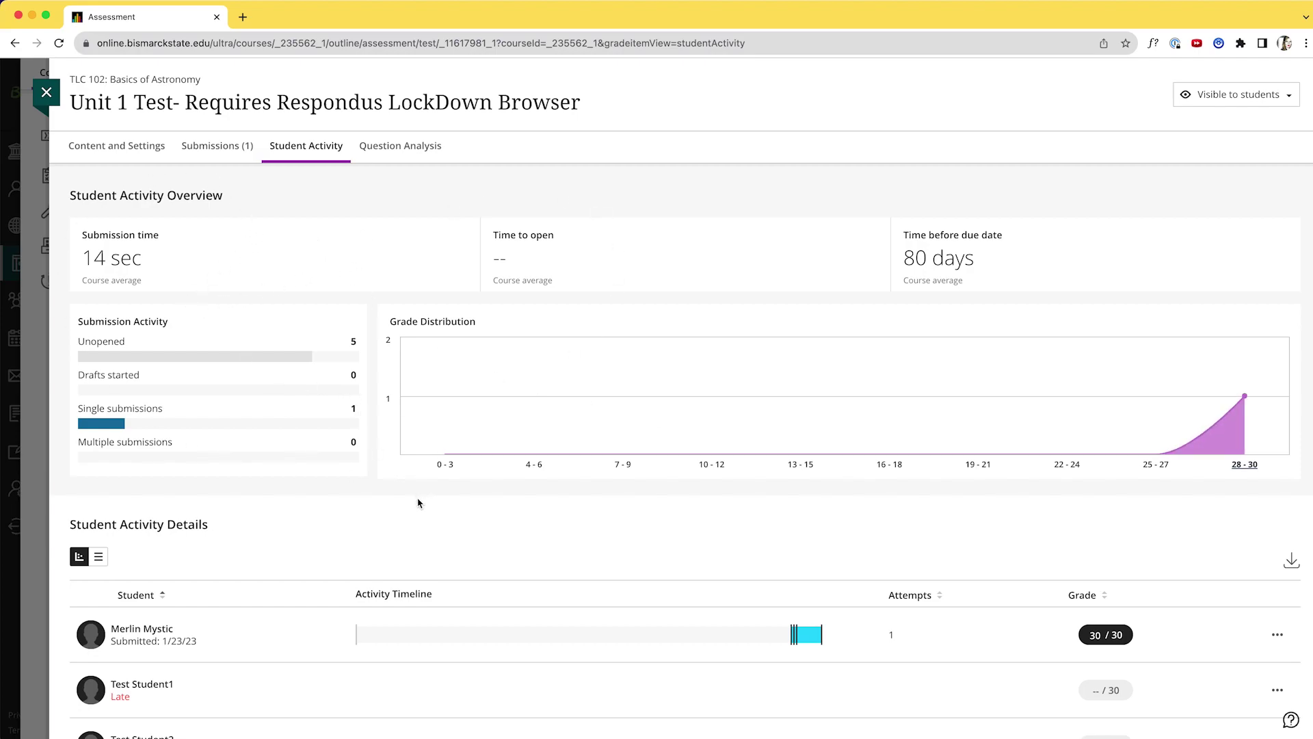
{"action": "scroll", "coordinate": [419, 504], "scroll_direction": "down", "scroll_amount": 2}
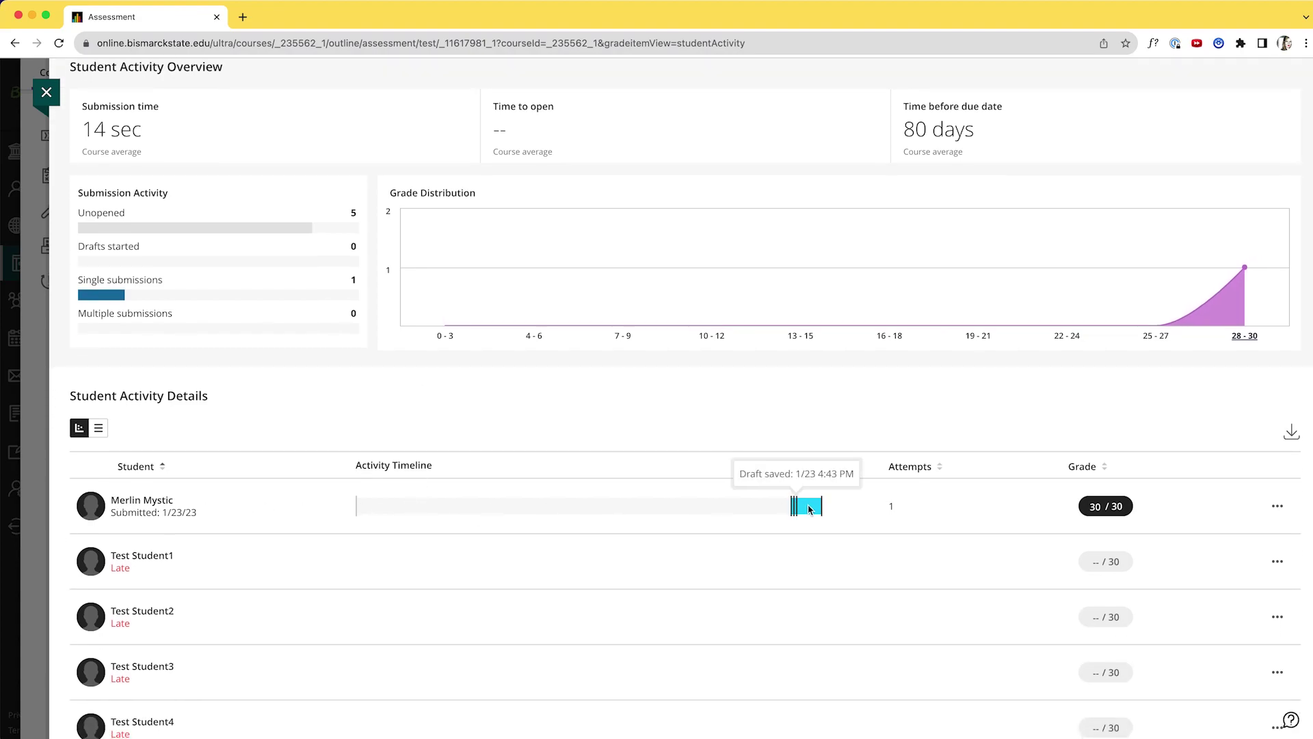
{"action": "mouse_move", "coordinate": [742, 510]}
{"action": "mouse_move", "coordinate": [807, 508]}
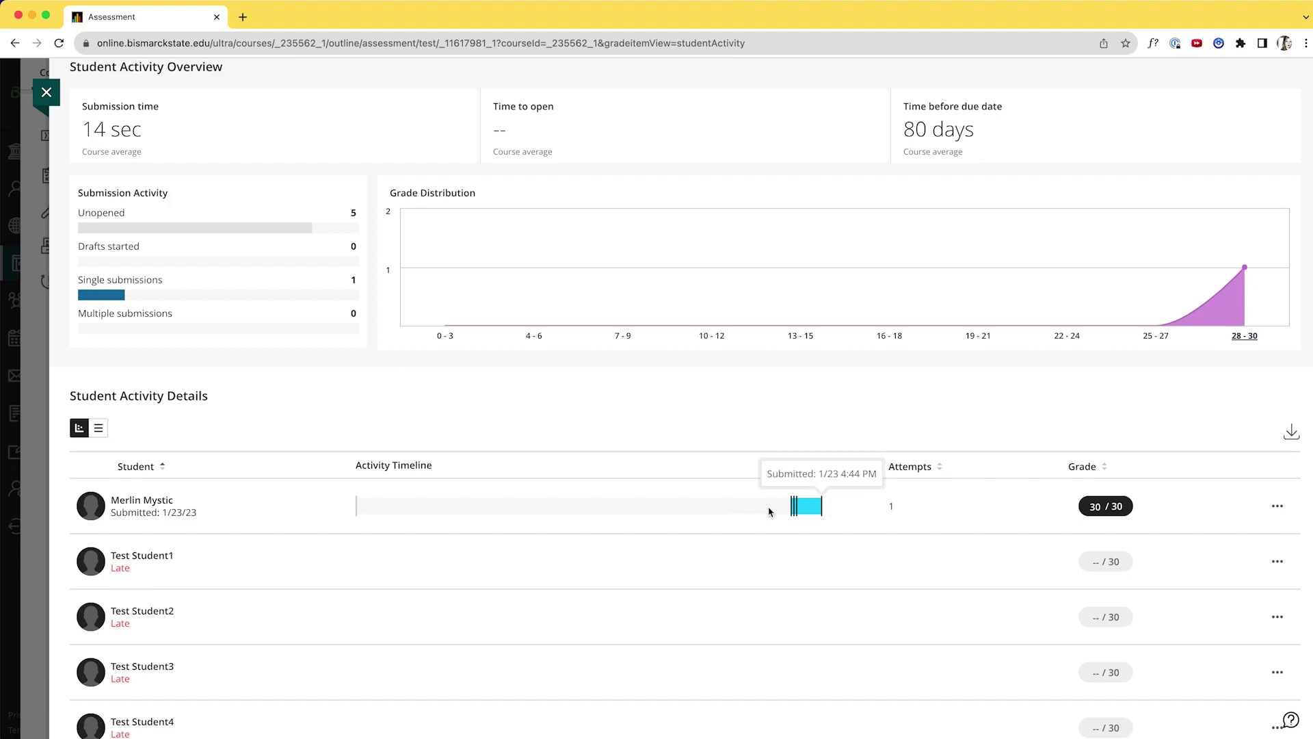
{"action": "scroll", "coordinate": [769, 511], "scroll_direction": "down", "scroll_amount": 1}
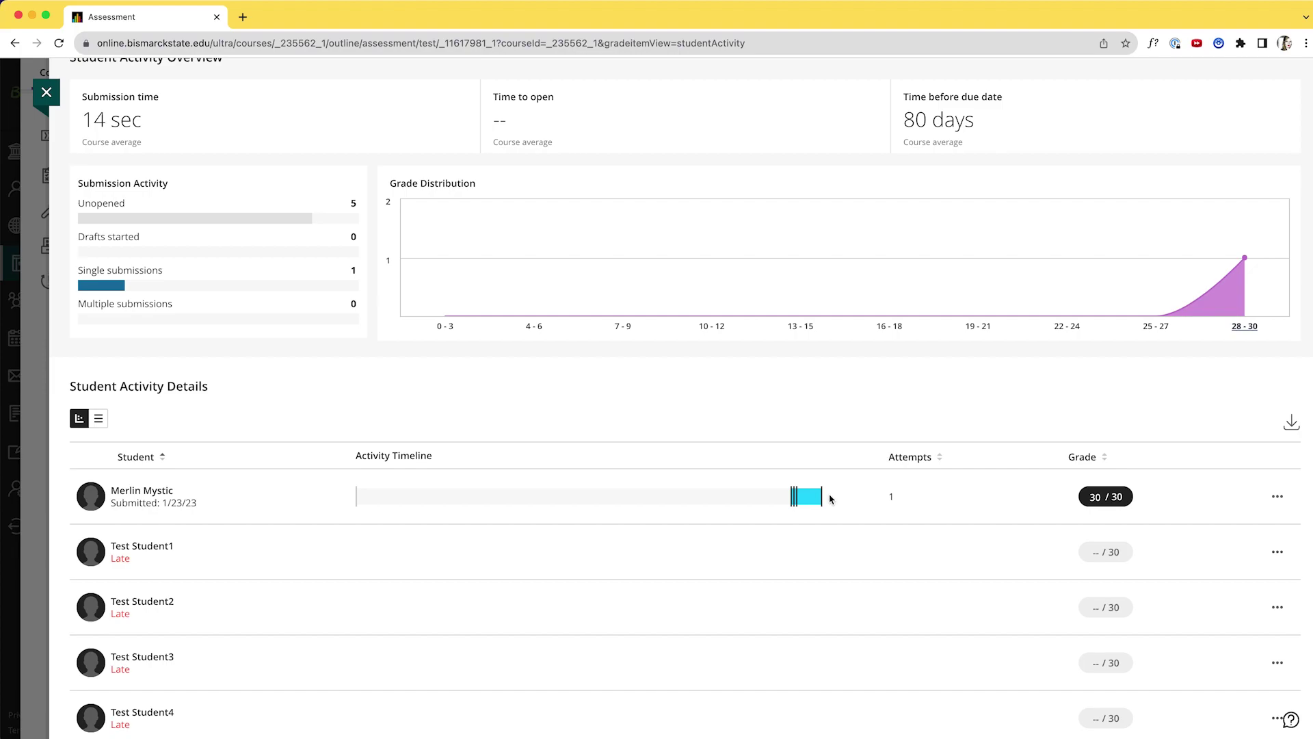
{"action": "scroll", "coordinate": [832, 499], "scroll_direction": "down", "scroll_amount": 3}
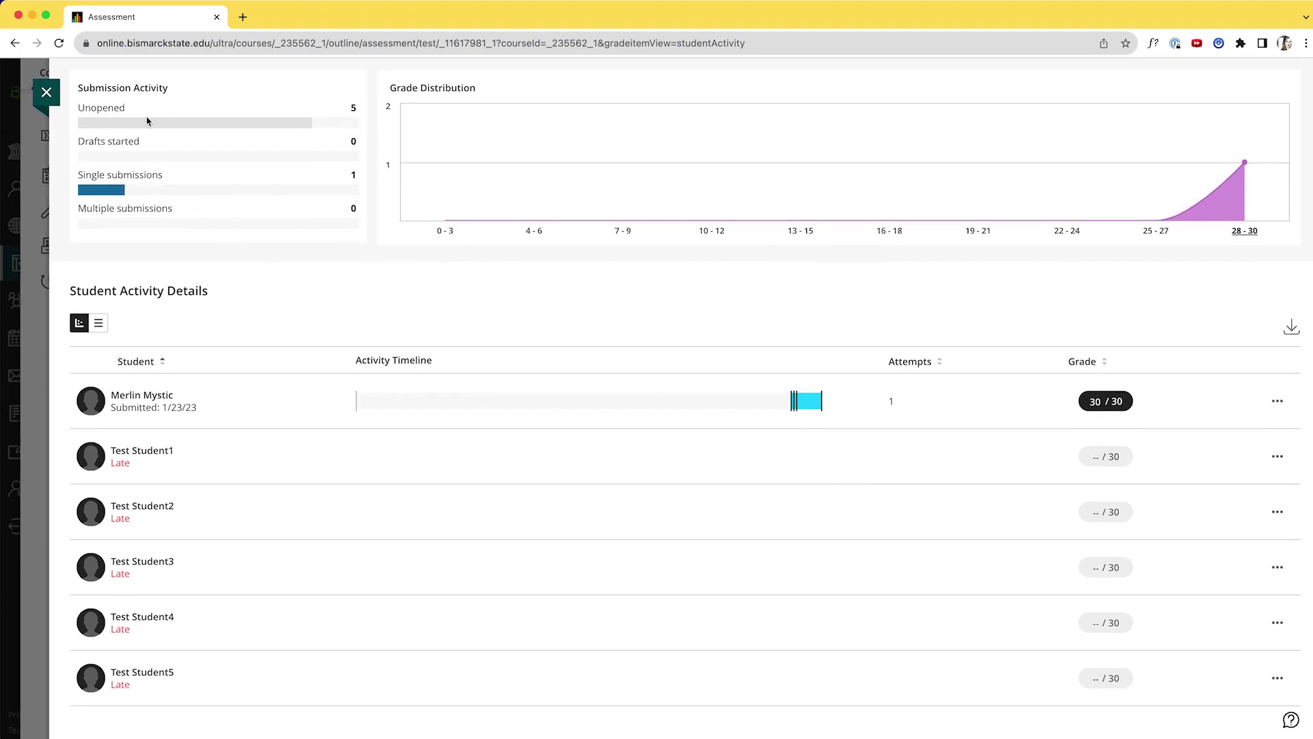
{"action": "scroll", "coordinate": [147, 121], "scroll_direction": "up", "scroll_amount": 6}
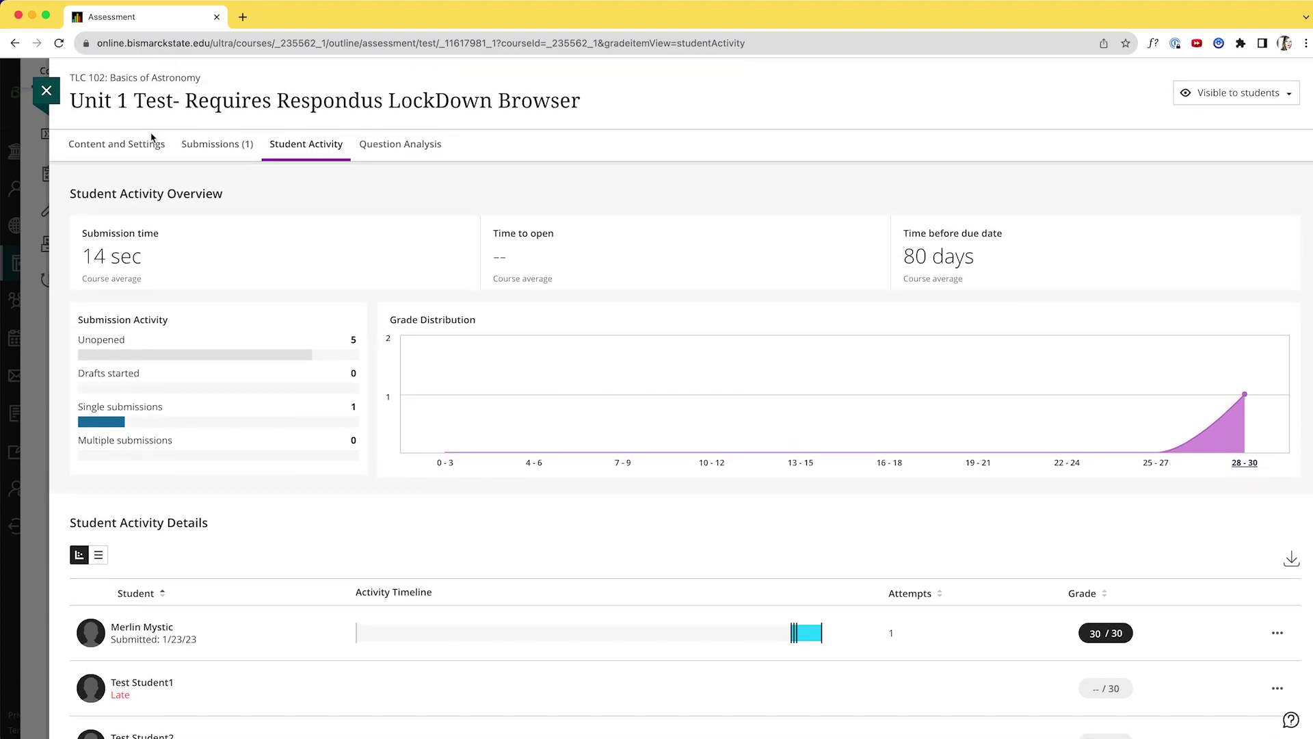
{"action": "scroll", "coordinate": [299, 463], "scroll_direction": "down", "scroll_amount": 6}
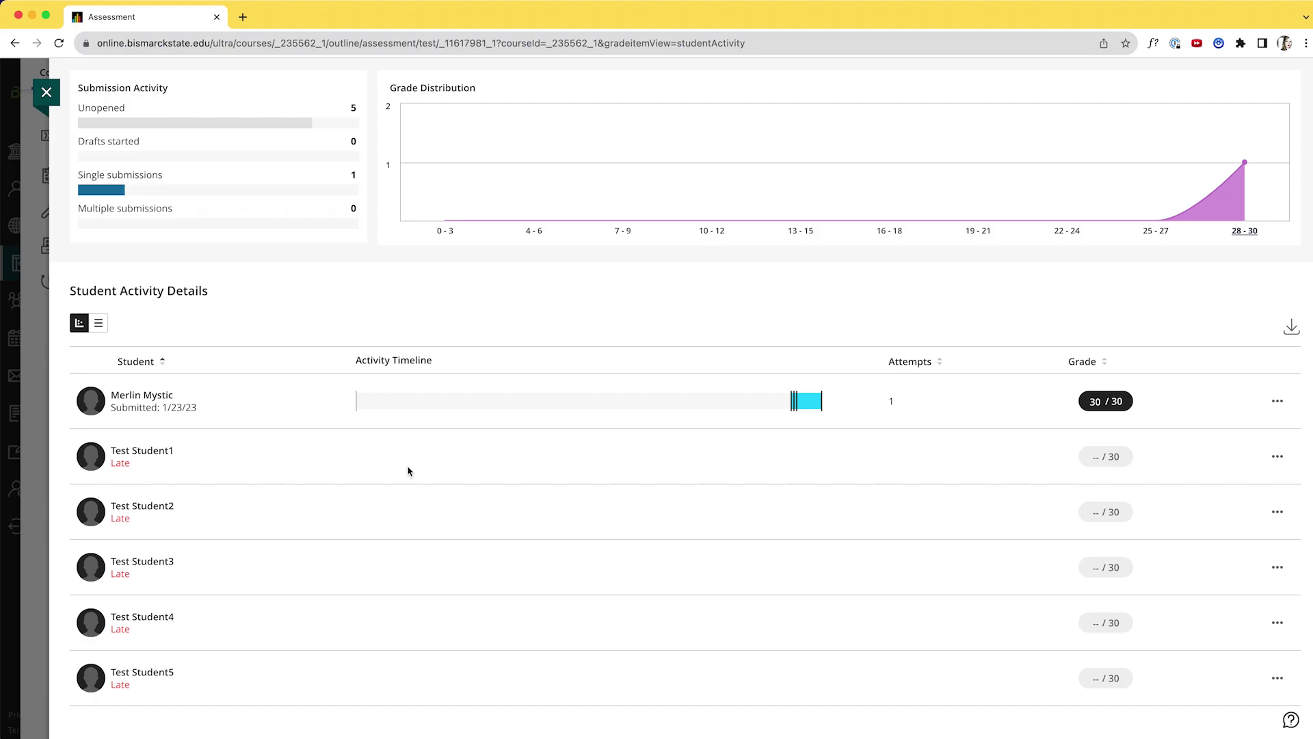
{"action": "left_click", "coordinate": [1279, 457]}
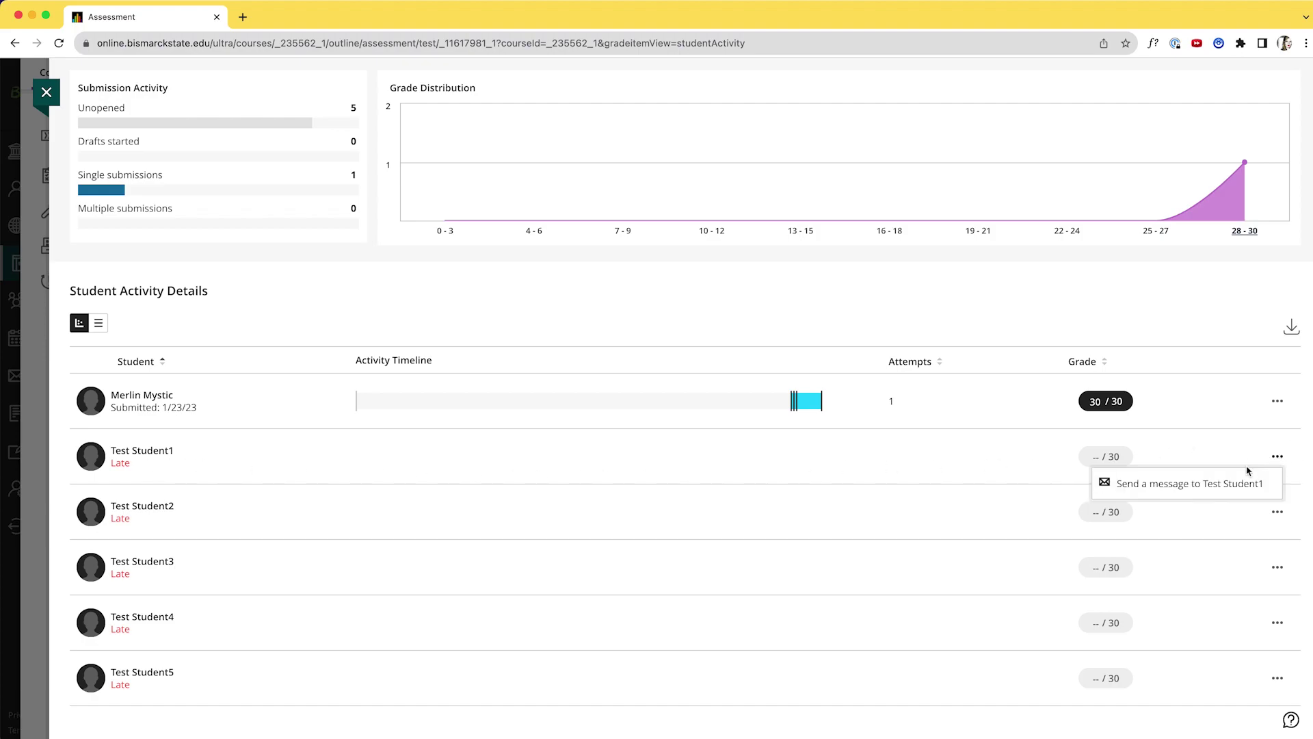
{"action": "left_click", "coordinate": [1197, 488]}
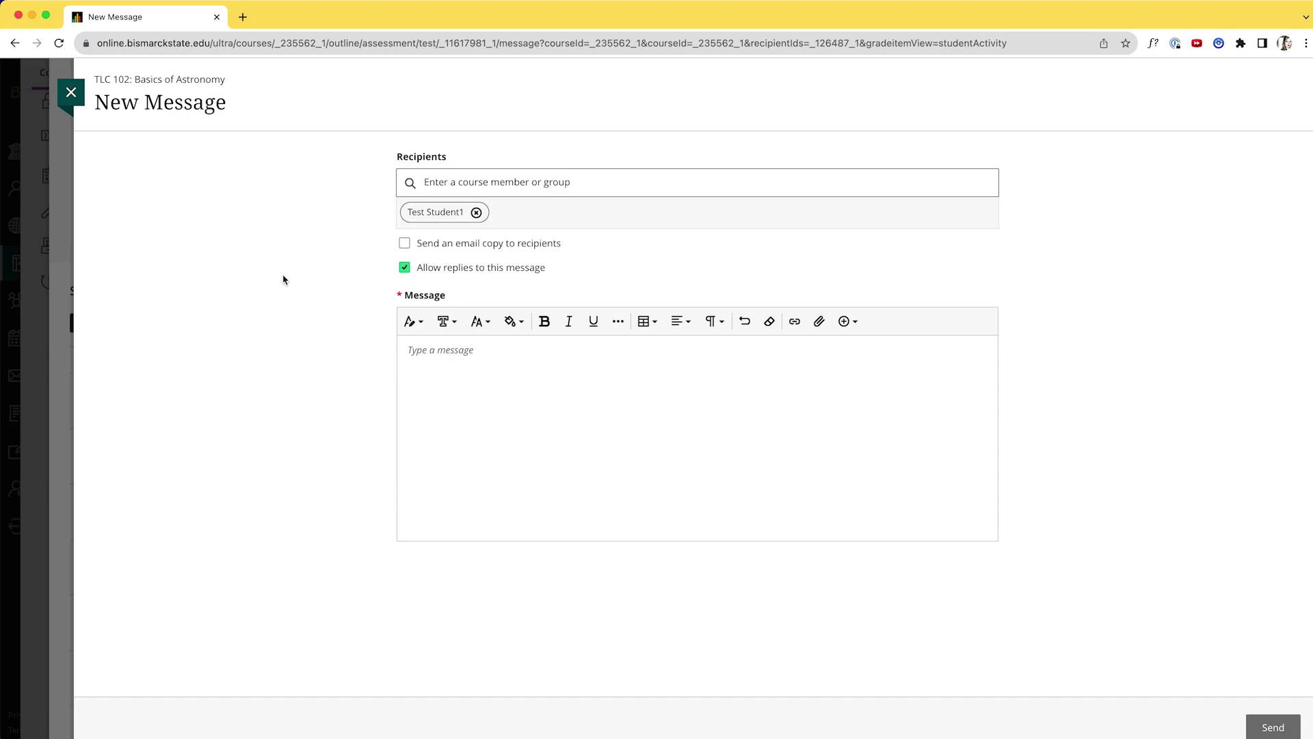
{"action": "left_click", "coordinate": [71, 92]}
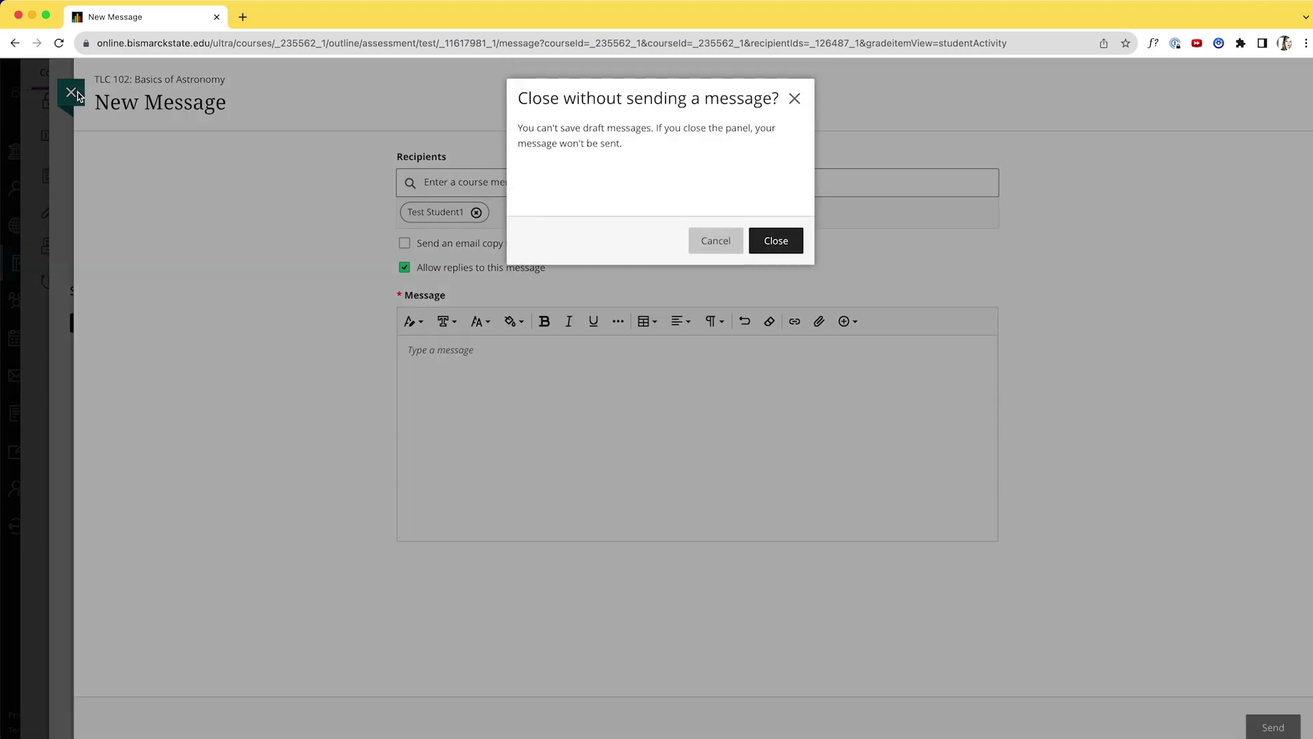
{"action": "left_click", "coordinate": [777, 239]}
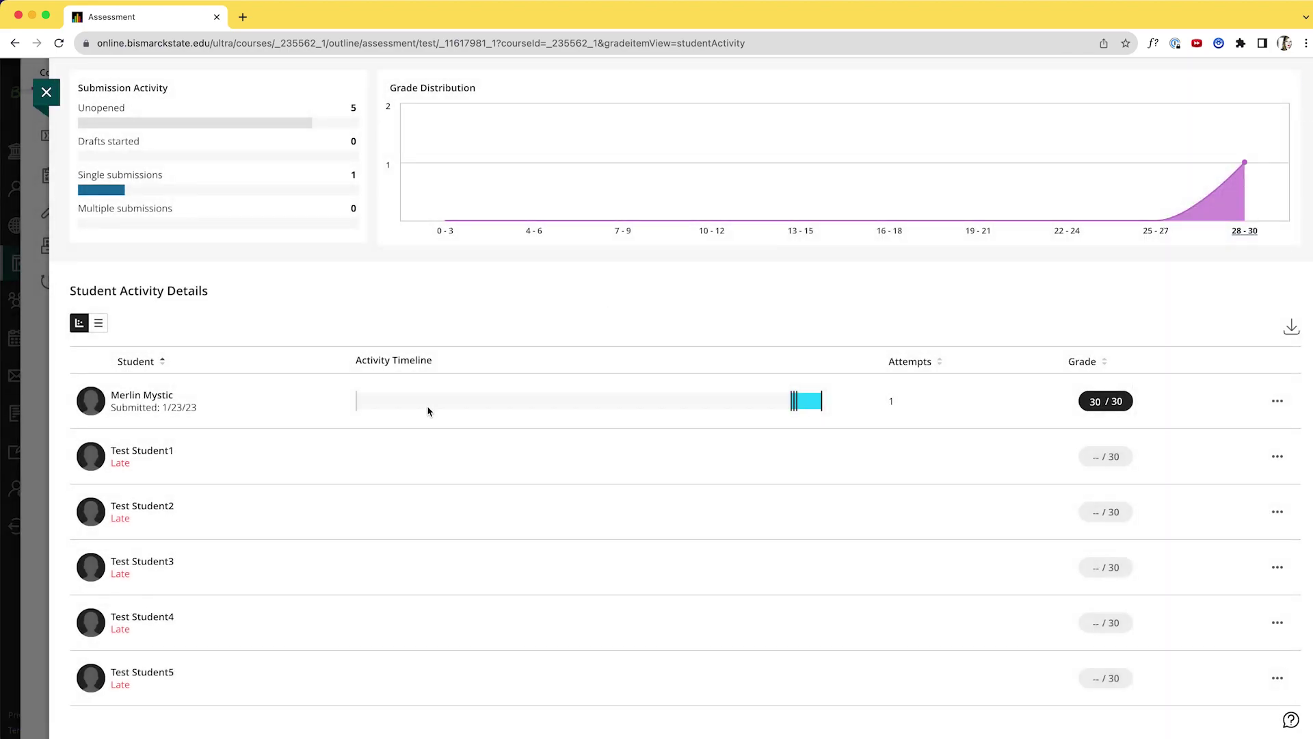
{"action": "scroll", "coordinate": [430, 411], "scroll_direction": "up", "scroll_amount": 4}
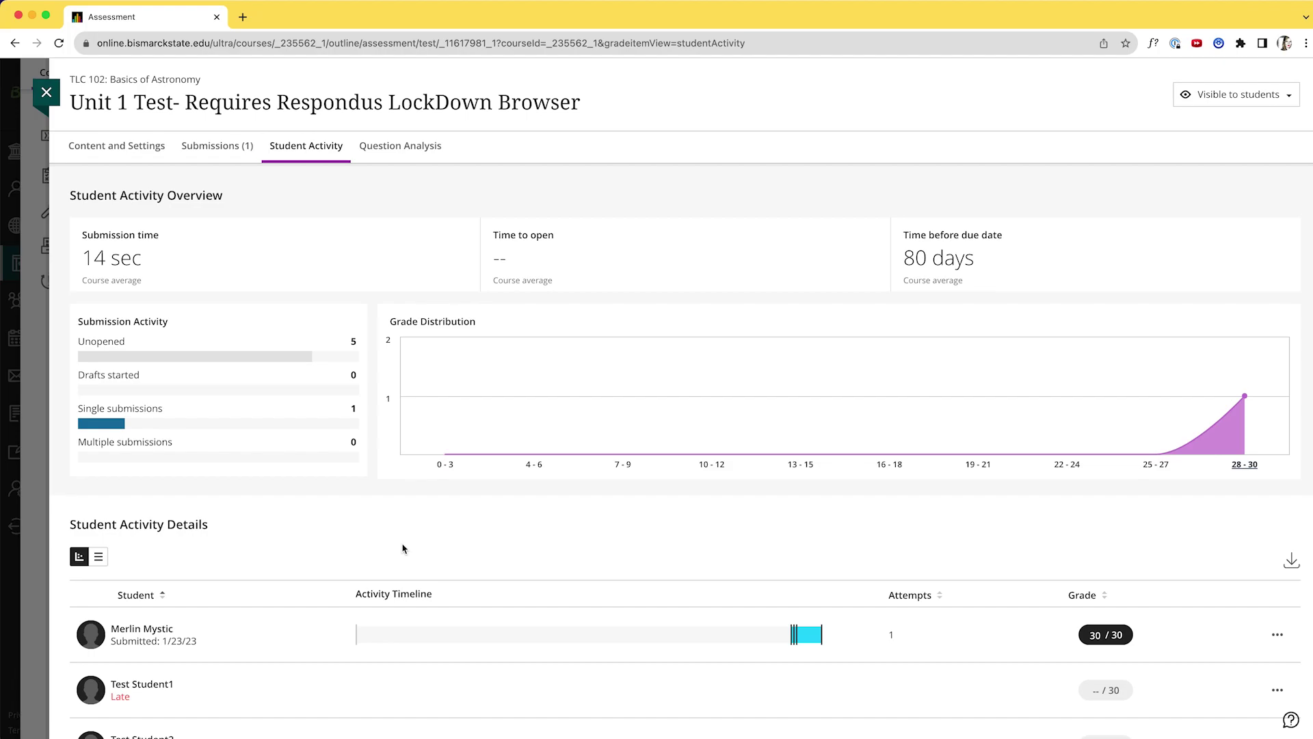
- Switch to the Unit 1 Test Submissions list and tick the first No Submission students
{"action": "left_click", "coordinate": [226, 152]}
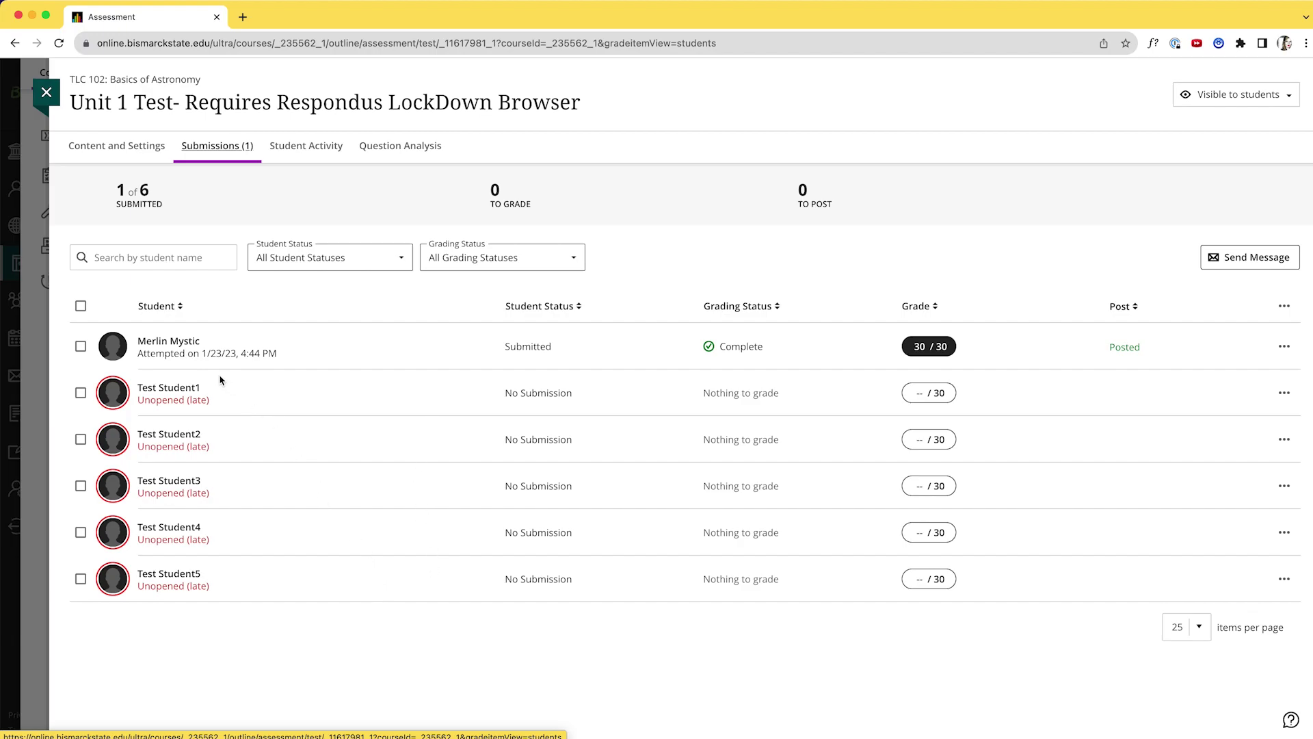
{"action": "left_click", "coordinate": [80, 390]}
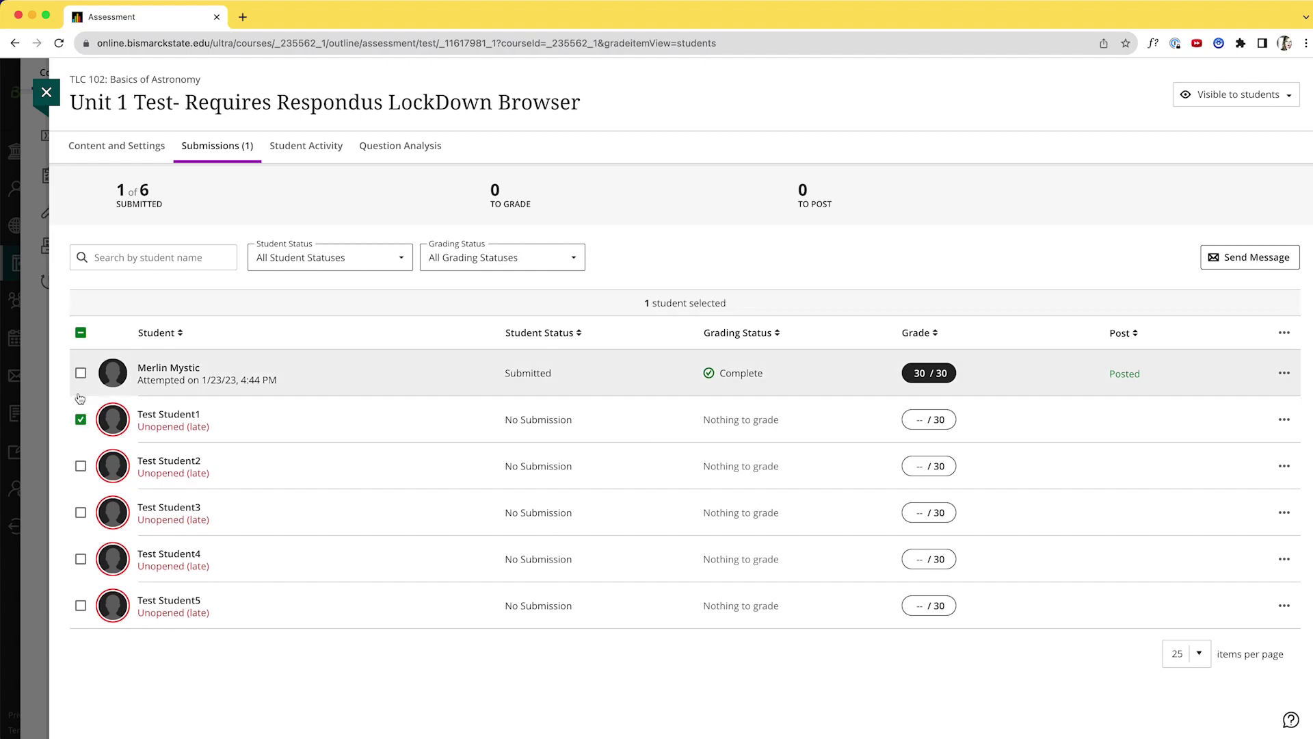
{"action": "left_click", "coordinate": [81, 513]}
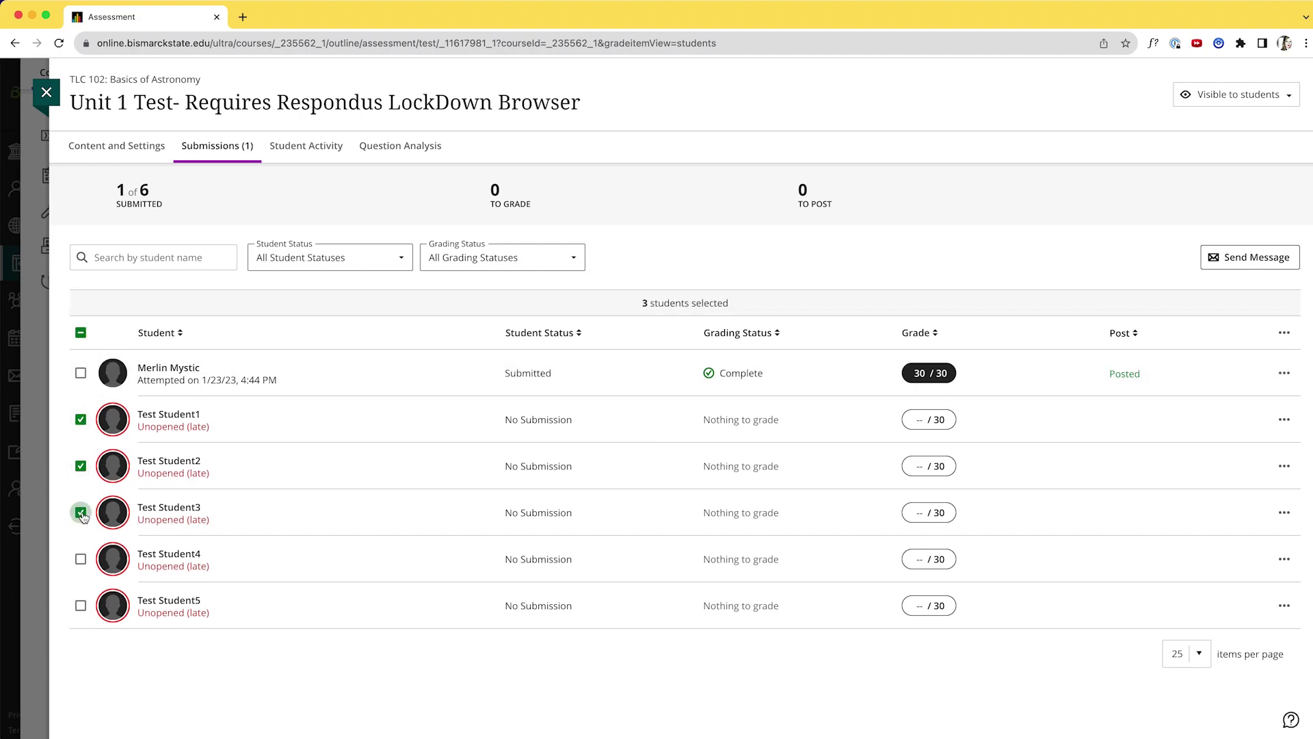